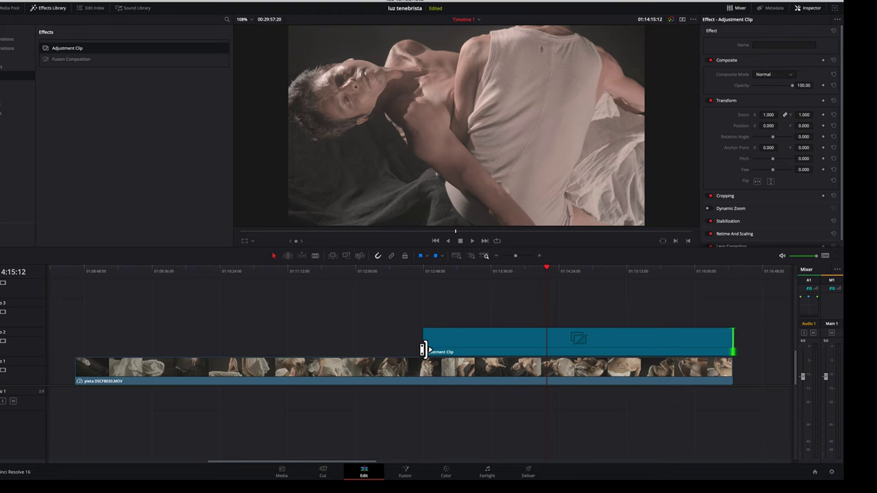
- Extend the adjustment clip's left edge to the dance clip's start and grade it on the Color page
{"action": "left_click_drag", "start_coordinate": [424, 351], "coordinate": [75, 343]}
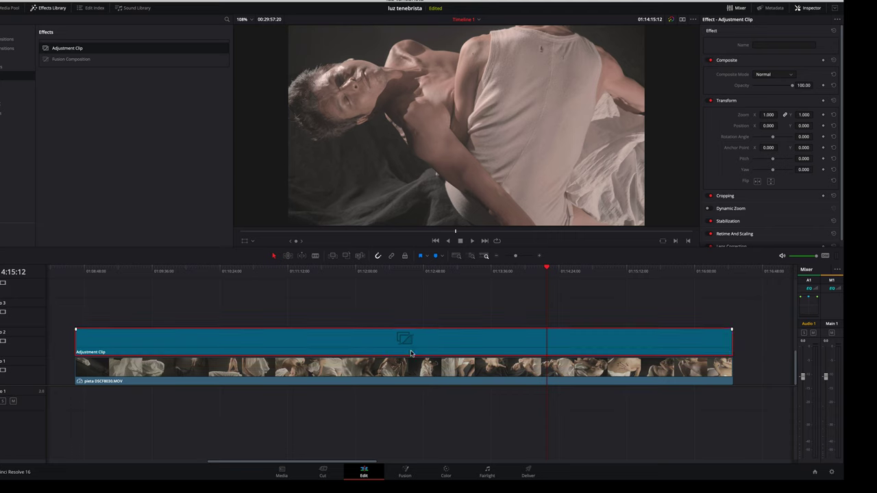
{"action": "left_click", "coordinate": [447, 471]}
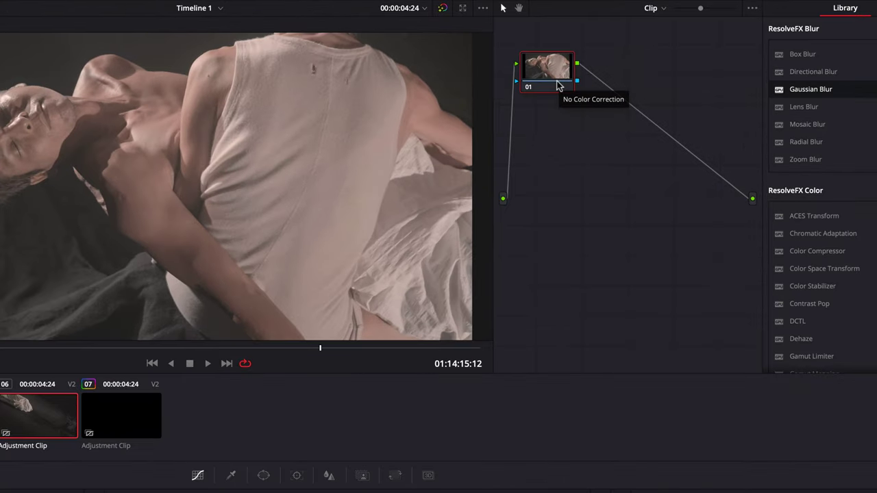
- Add serial node 02 and a layer node, then set the layer mixer's composite mode to Hardlight
{"action": "key", "text": "alt+s"}
{"action": "right_click", "coordinate": [618, 73]}
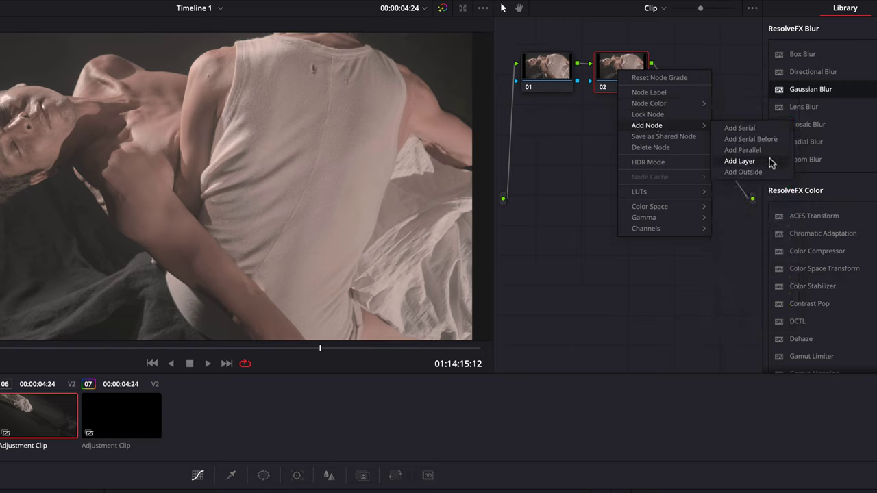
{"action": "left_click", "coordinate": [770, 161]}
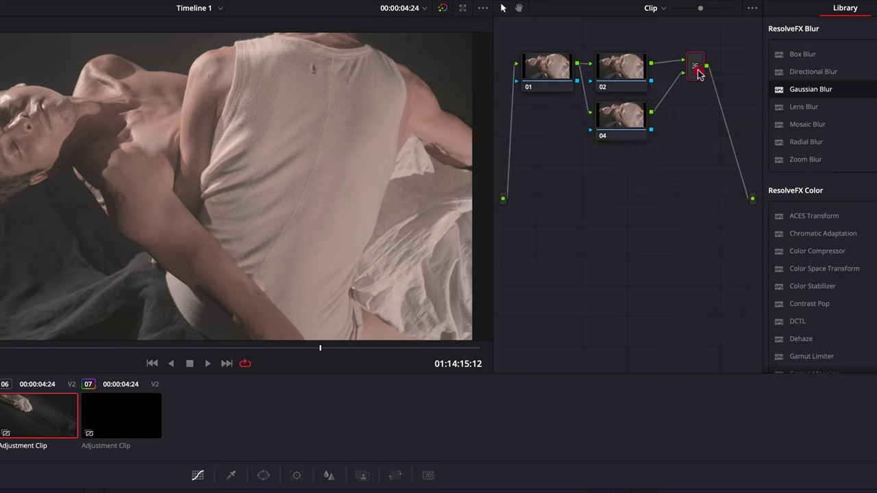
{"action": "left_click_drag", "start_coordinate": [696, 68], "coordinate": [700, 96]}
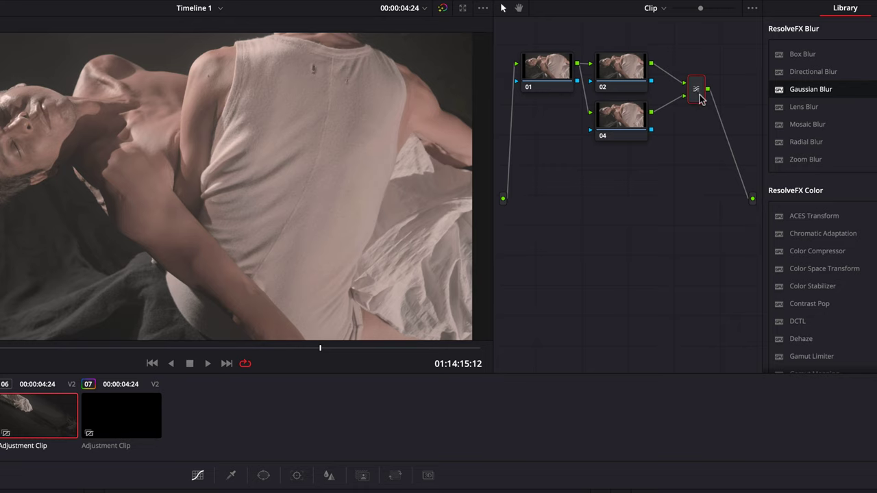
{"action": "right_click", "coordinate": [696, 96]}
{"action": "mouse_move", "coordinate": [734, 167]}
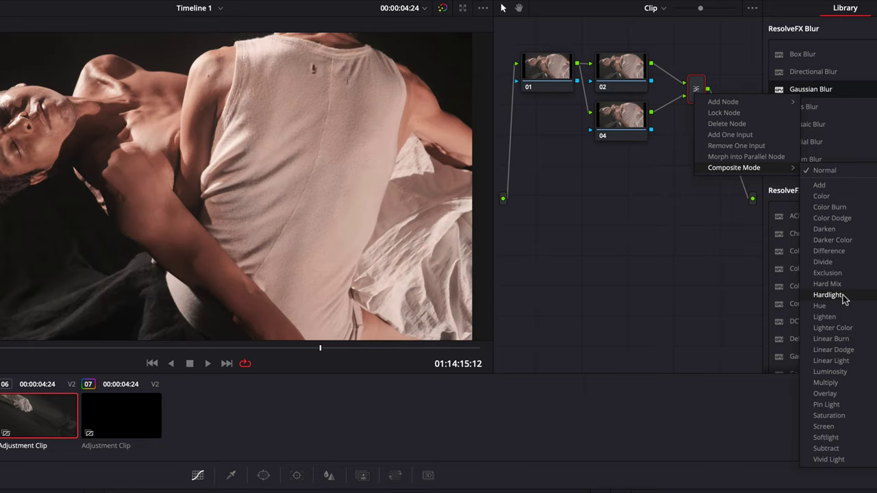
{"action": "left_click", "coordinate": [829, 295]}
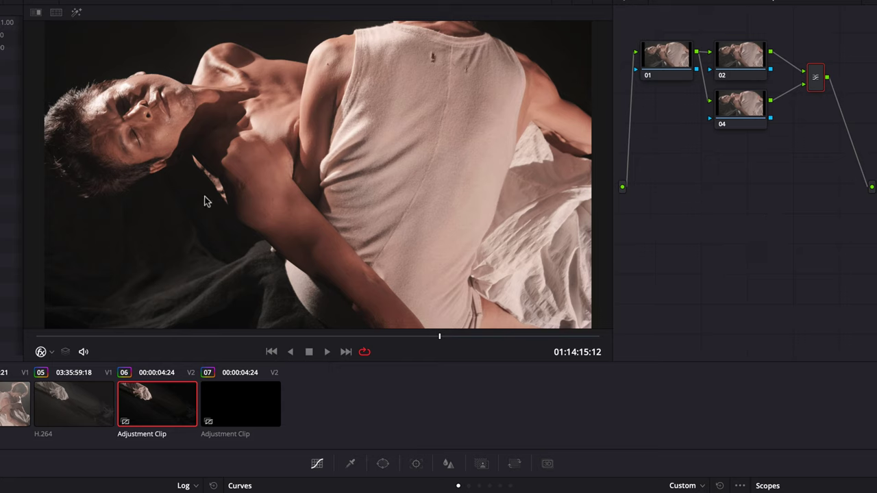
- On node 01, pull the curve's shadows down and highlights up, then lower the saturation
{"action": "left_click", "coordinate": [672, 63]}
{"action": "left_click_drag", "start_coordinate": [672, 63], "coordinate": [669, 84]}
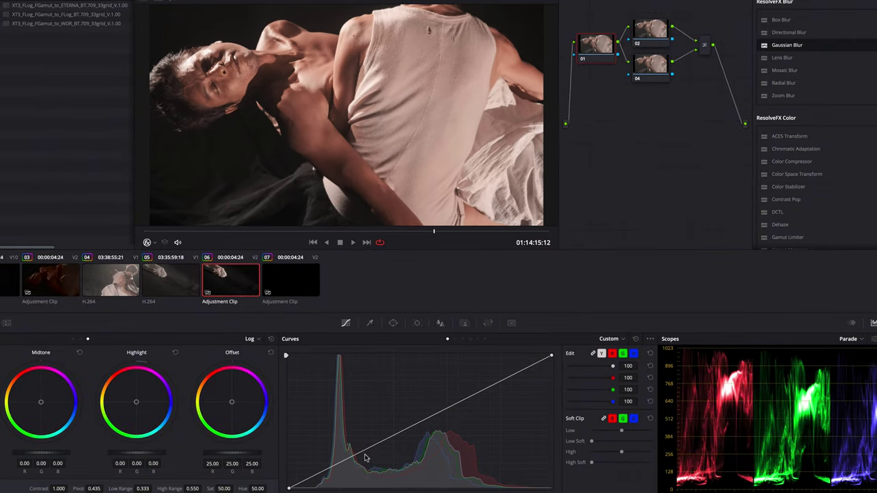
{"action": "left_click_drag", "start_coordinate": [358, 455], "coordinate": [361, 459]}
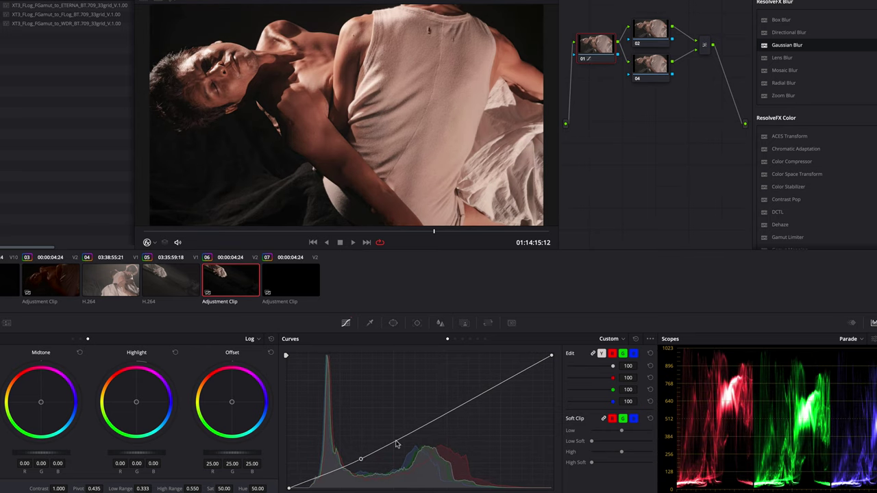
{"action": "left_click_drag", "start_coordinate": [316, 481], "coordinate": [323, 485]}
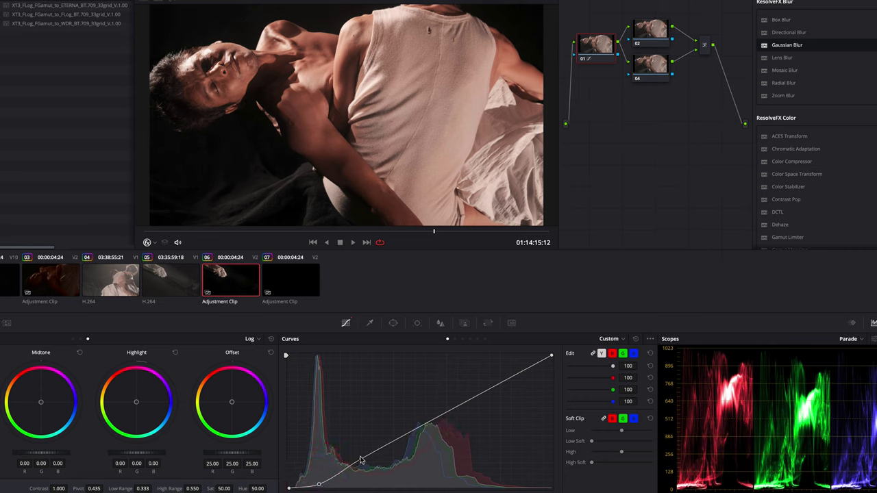
{"action": "left_click_drag", "start_coordinate": [362, 460], "coordinate": [367, 466]}
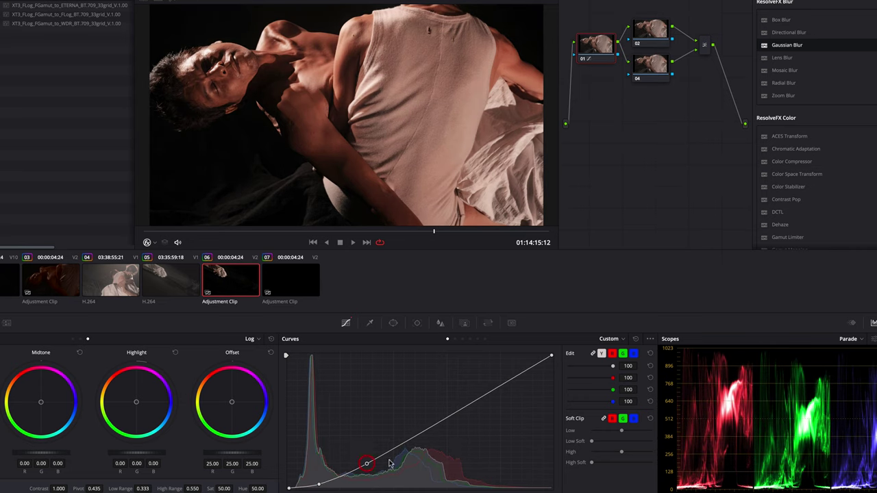
{"action": "left_click", "coordinate": [455, 415]}
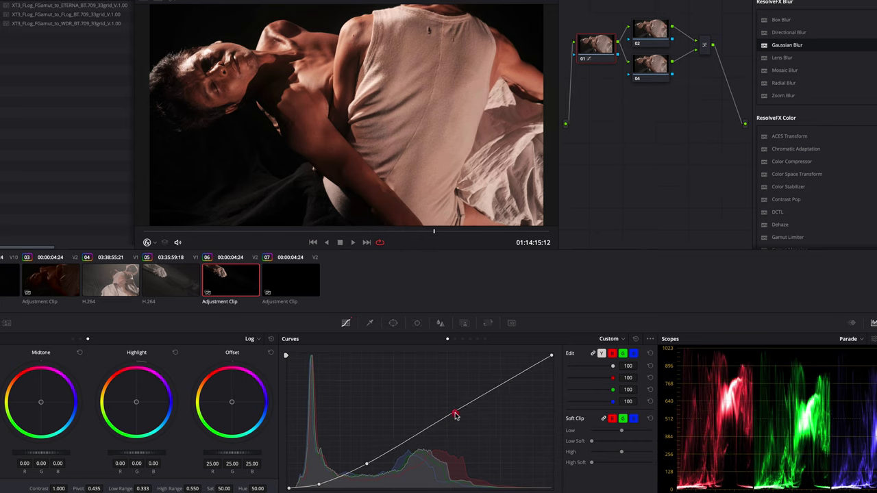
{"action": "left_click_drag", "start_coordinate": [517, 378], "coordinate": [513, 374]}
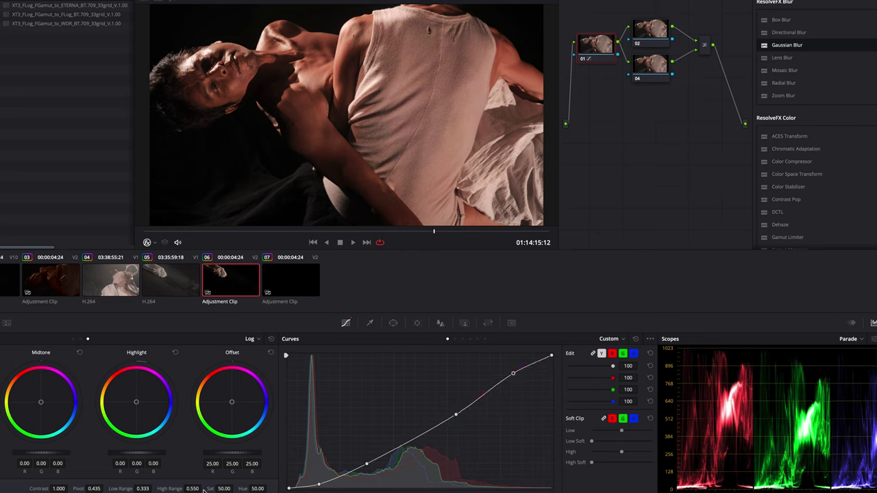
{"action": "left_click_drag", "start_coordinate": [221, 489], "coordinate": [206, 488]}
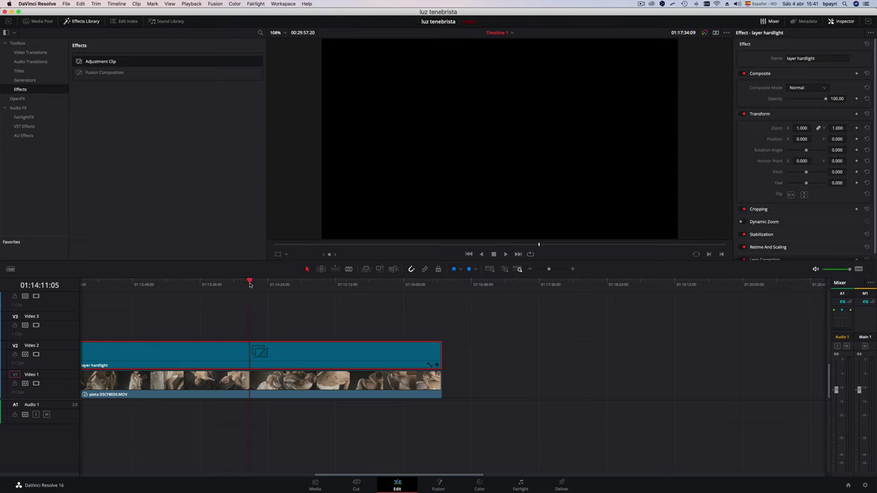
- Scrub through the dance clip to preview the layer hardlight look
{"action": "mouse_move", "coordinate": [251, 284]}
{"action": "left_mouse_down"}
{"action": "mouse_move", "coordinate": [264, 285]}
{"action": "mouse_move", "coordinate": [247, 284]}
{"action": "left_mouse_up"}
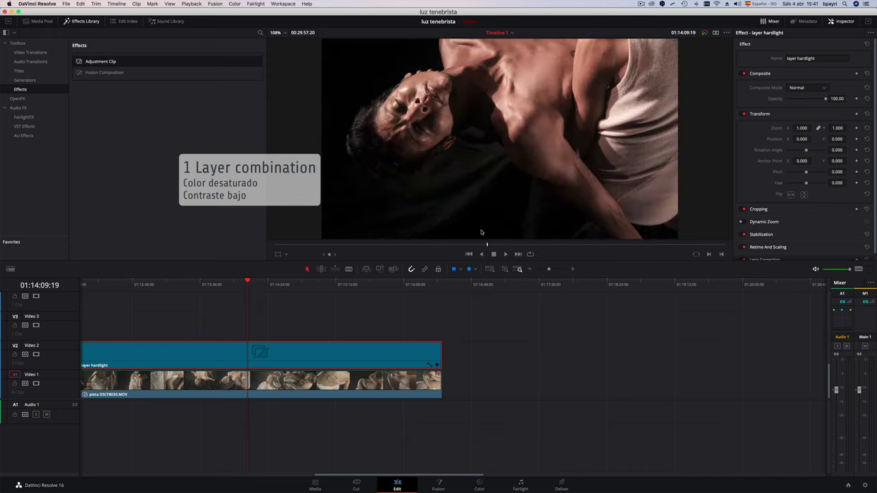
{"action": "left_click", "coordinate": [819, 59]}
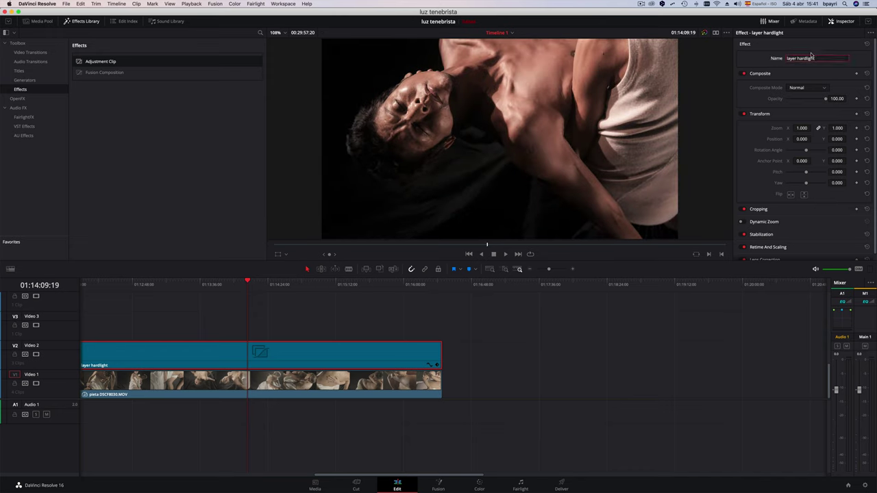
{"action": "left_click", "coordinate": [268, 445]}
{"action": "left_click", "coordinate": [153, 285]}
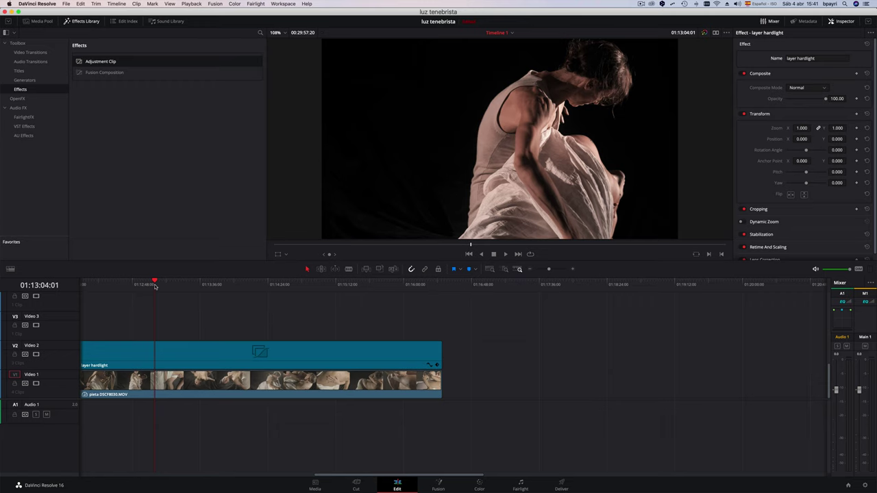
{"action": "left_click_drag", "start_coordinate": [155, 286], "coordinate": [166, 288]}
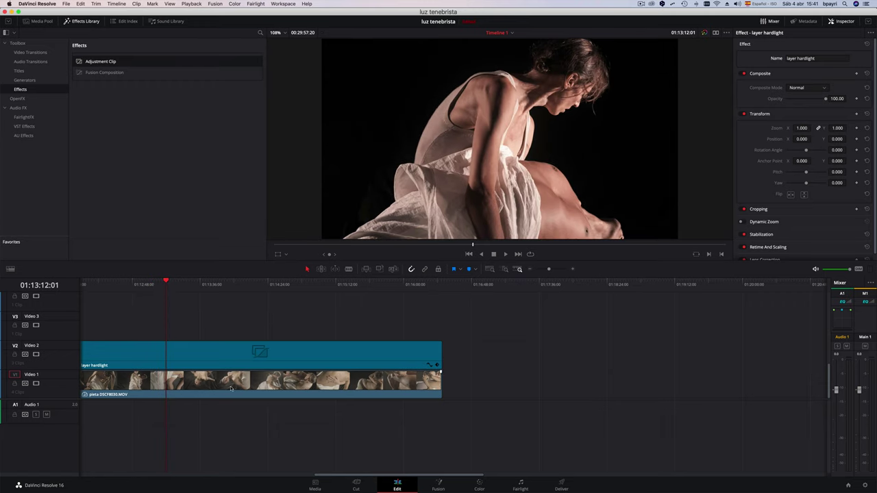
- Copy layer hardlight onto Video 3 and disable the Video 2 original
{"action": "left_click_drag", "start_coordinate": [192, 357], "coordinate": [189, 338]}
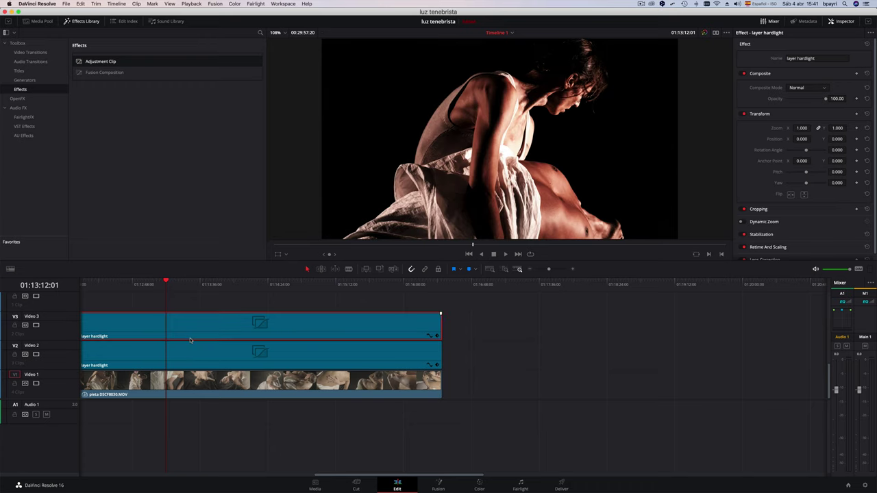
{"action": "left_click", "coordinate": [182, 357]}
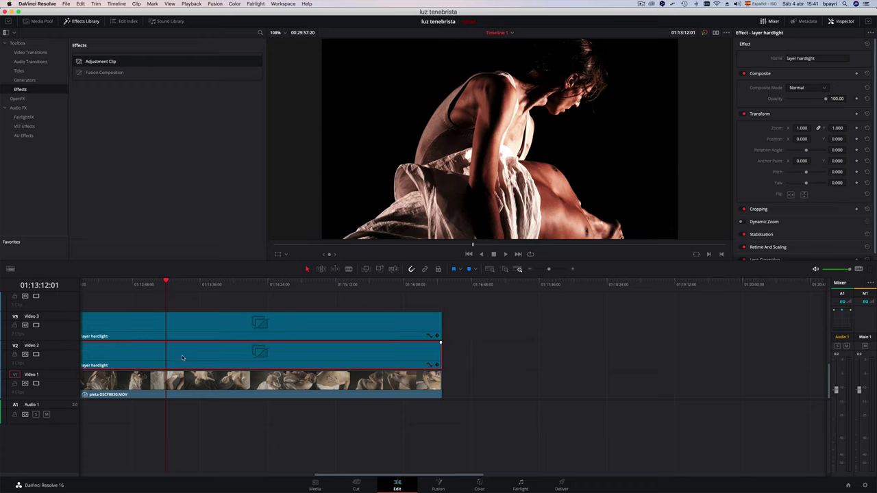
{"action": "key", "text": "d"}
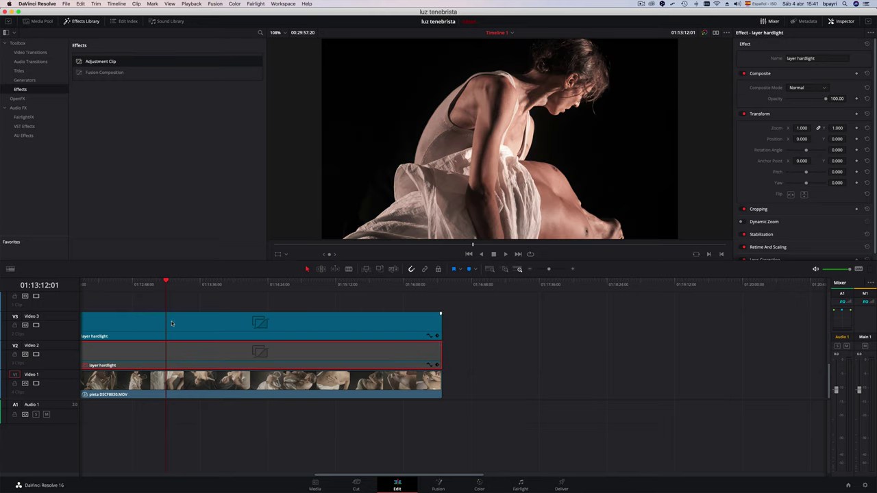
{"action": "left_click", "coordinate": [171, 324]}
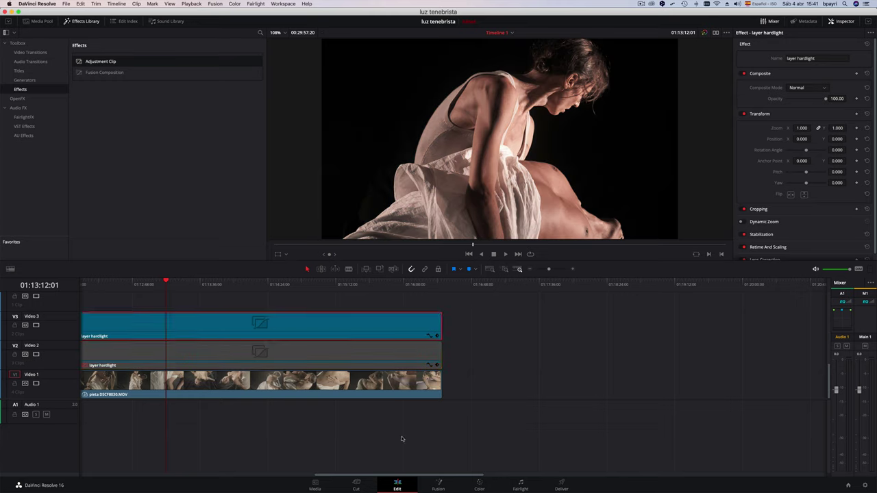
- Give the V3 copy's node 04 a Gaussian Blur with Replicate borders and strength 0.500
{"action": "left_click", "coordinate": [479, 485]}
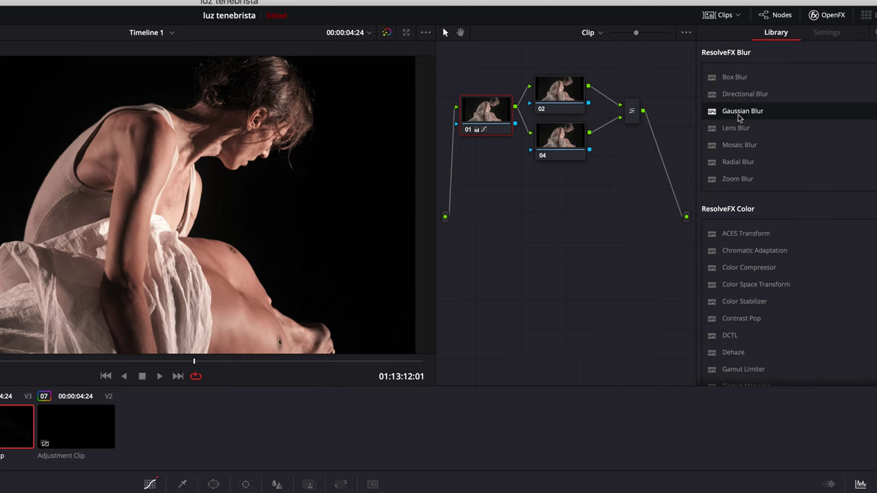
{"action": "left_click_drag", "start_coordinate": [734, 112], "coordinate": [562, 137]}
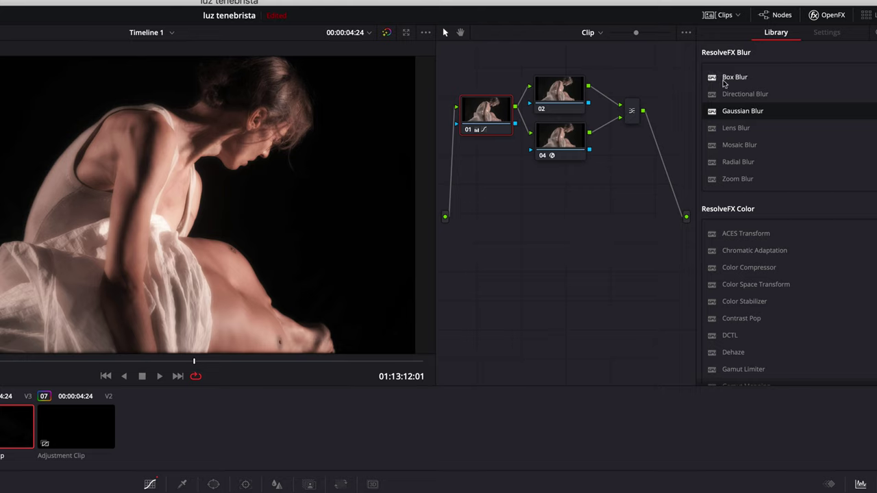
{"action": "left_click", "coordinate": [566, 144]}
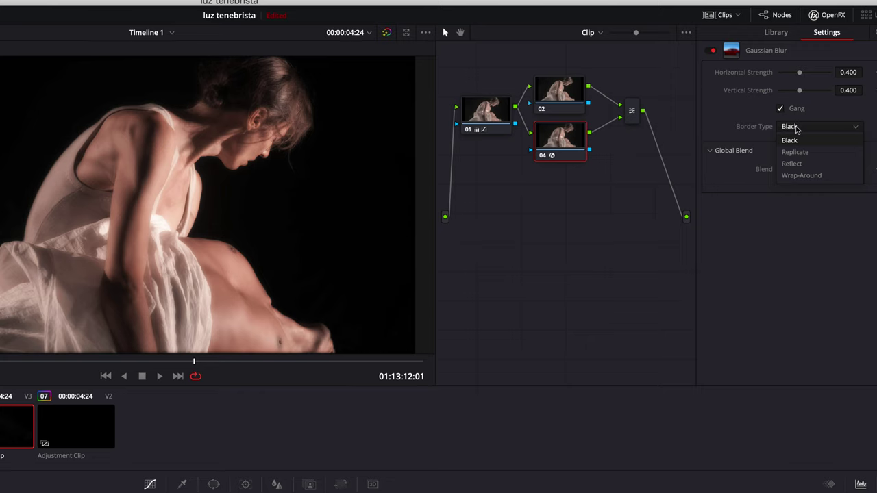
{"action": "left_click", "coordinate": [801, 153]}
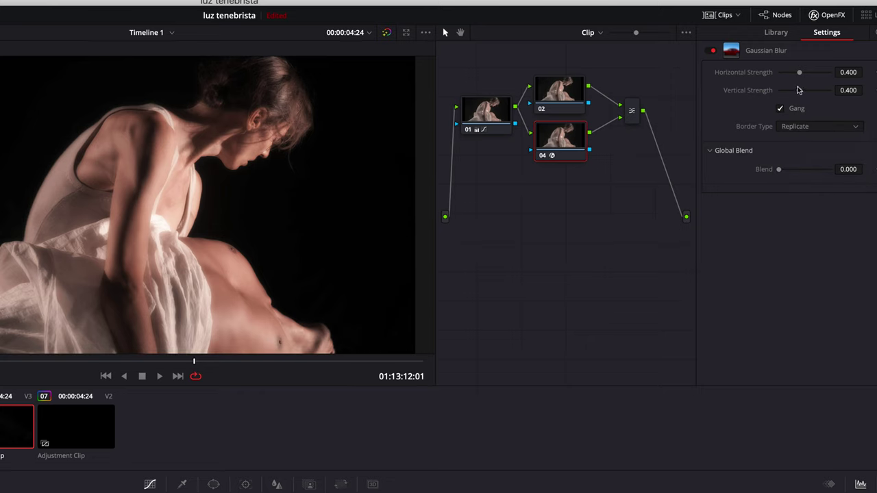
{"action": "mouse_move", "coordinate": [799, 90]}
{"action": "left_mouse_down"}
{"action": "mouse_move", "coordinate": [811, 91]}
{"action": "mouse_move", "coordinate": [805, 94]}
{"action": "left_mouse_up"}
{"action": "left_click_drag", "start_coordinate": [805, 94], "coordinate": [804, 97]}
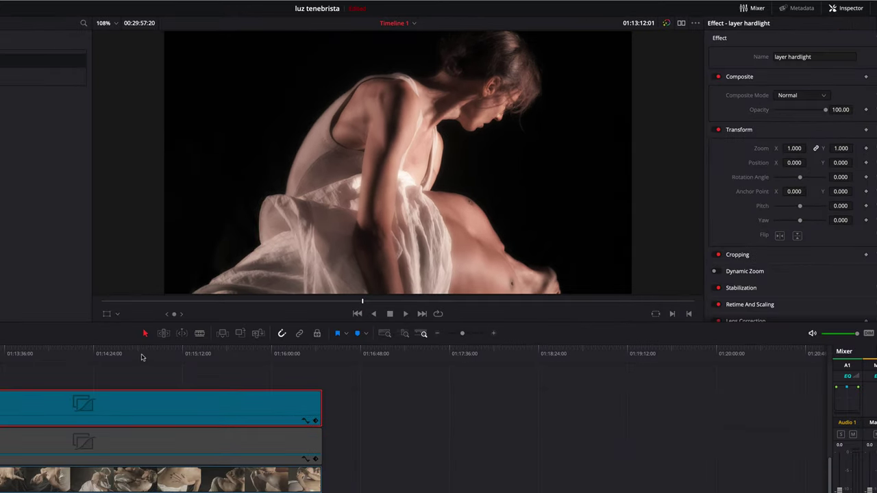
- Rename the blurred adjustment clip to 'layer hardlight glow'
{"action": "left_click", "coordinate": [141, 354]}
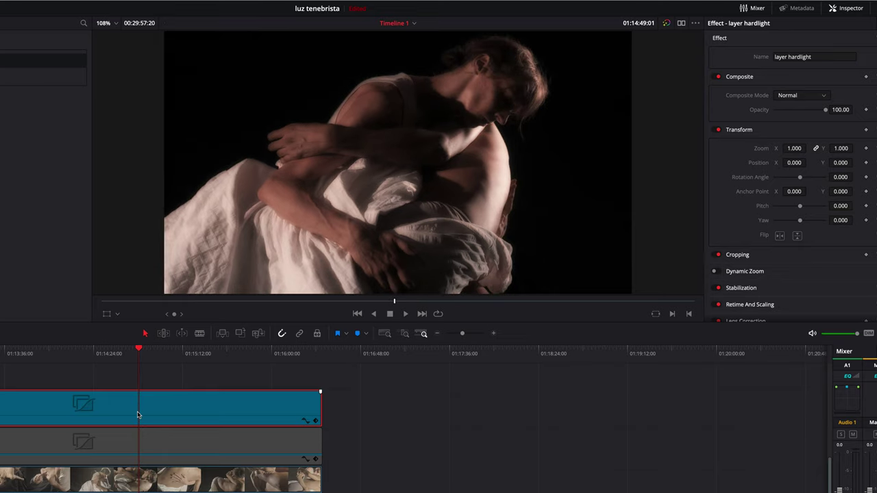
{"action": "left_click", "coordinate": [832, 57]}
{"action": "type", "text": "glow"}
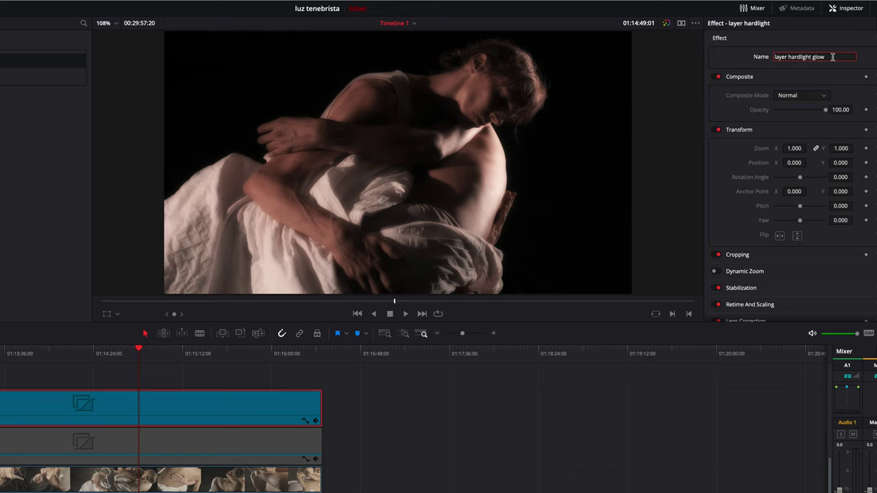
{"action": "left_click", "coordinate": [8, 353]}
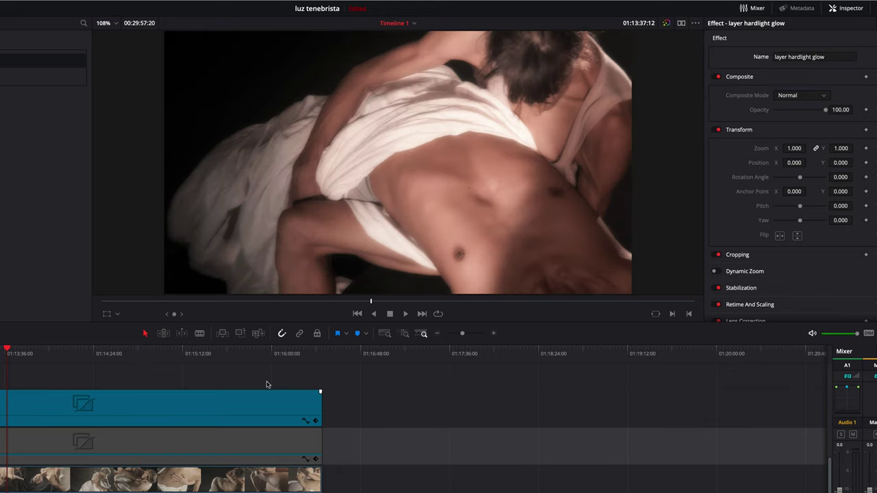
{"action": "left_click", "coordinate": [217, 355]}
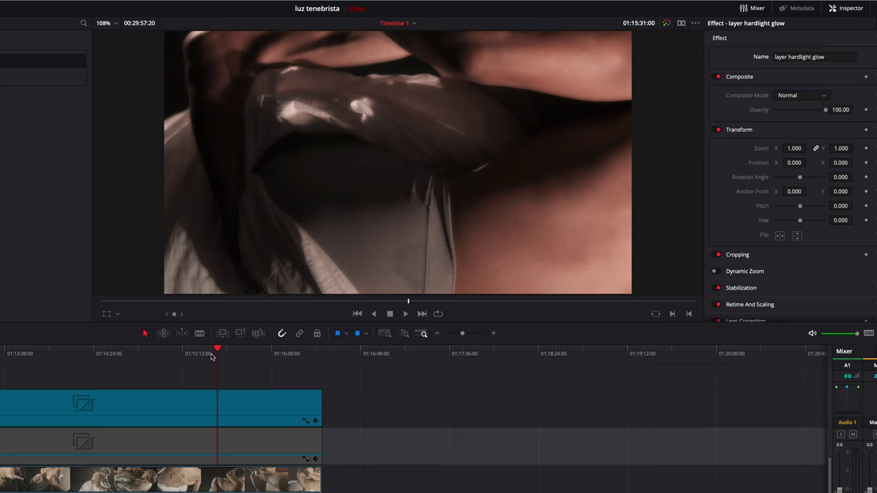
{"action": "left_click", "coordinate": [149, 355]}
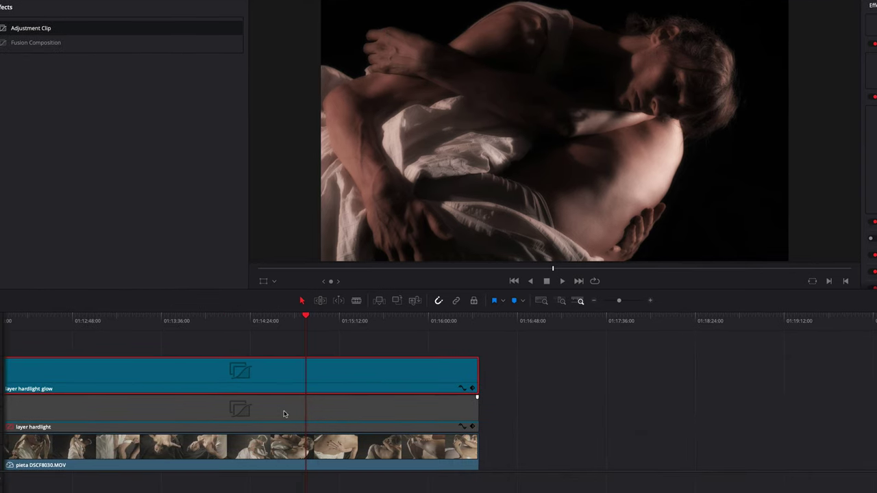
- Stack a layer hardlight copy on a new top track and toggle the clips to compare
{"action": "left_click_drag", "start_coordinate": [284, 414], "coordinate": [96, 386]}
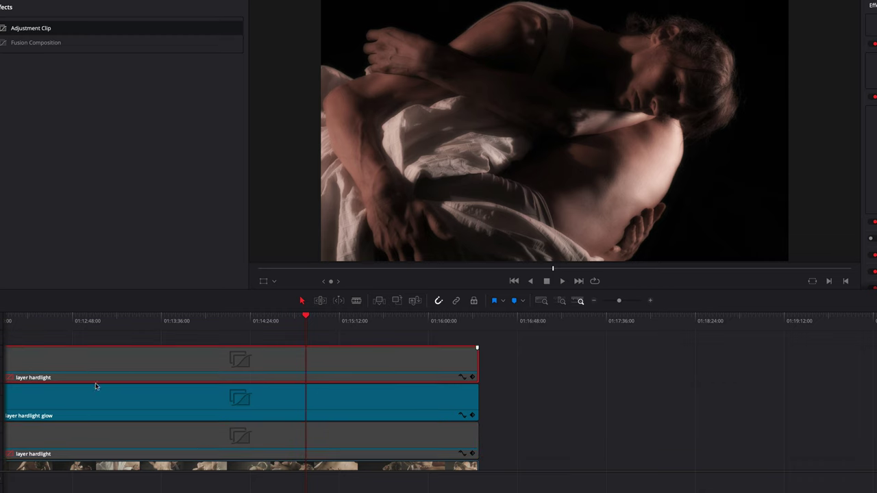
{"action": "left_click", "coordinate": [103, 406]}
{"action": "key", "text": "d"}
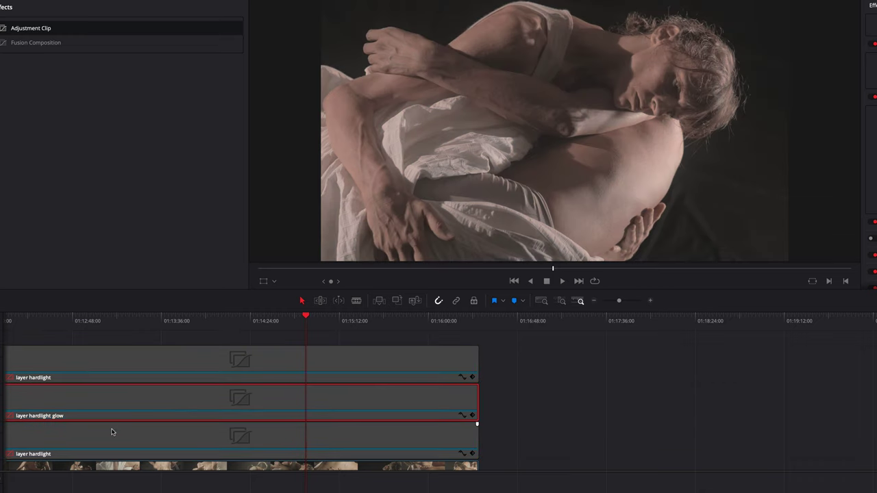
{"action": "left_click", "coordinate": [108, 440]}
{"action": "key", "text": "d"}
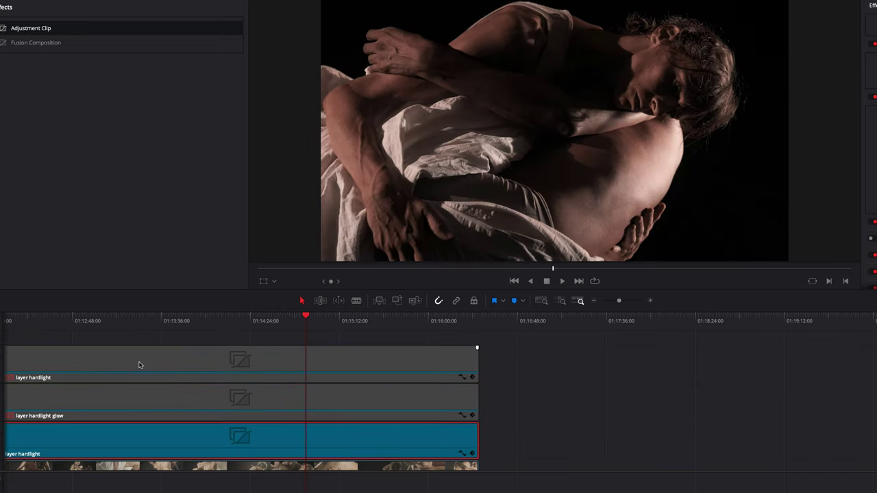
{"action": "left_click", "coordinate": [138, 365]}
{"action": "key", "text": "d"}
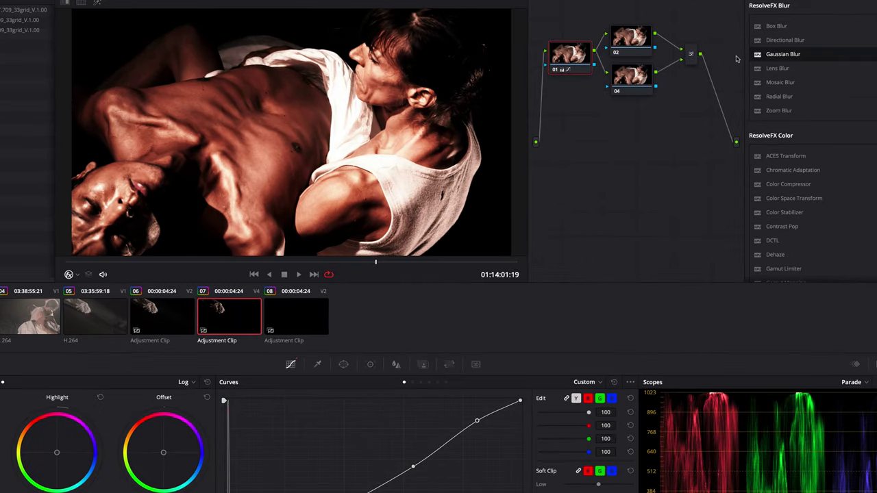
- Blur node 04 with Gaussian Blur and key it to highlights: Luminance Low 62.3, L. Soft 15.8
{"action": "left_click_drag", "start_coordinate": [780, 56], "coordinate": [632, 82]}
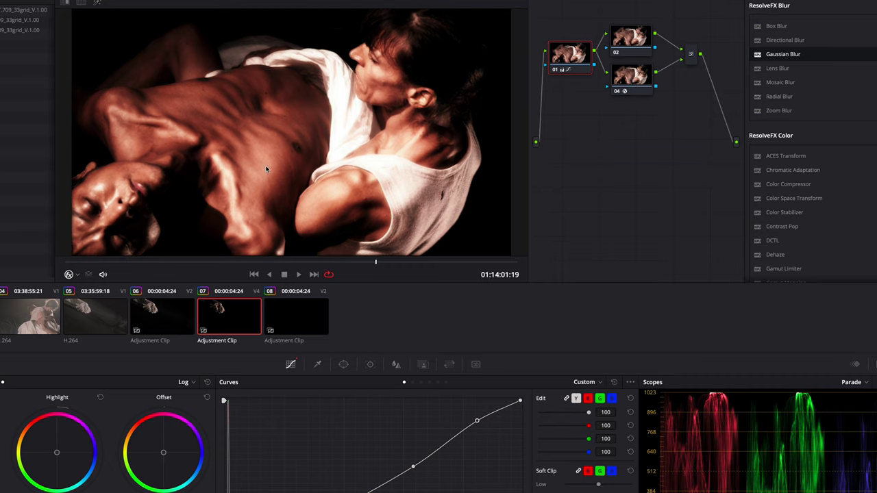
{"action": "left_click", "coordinate": [637, 83]}
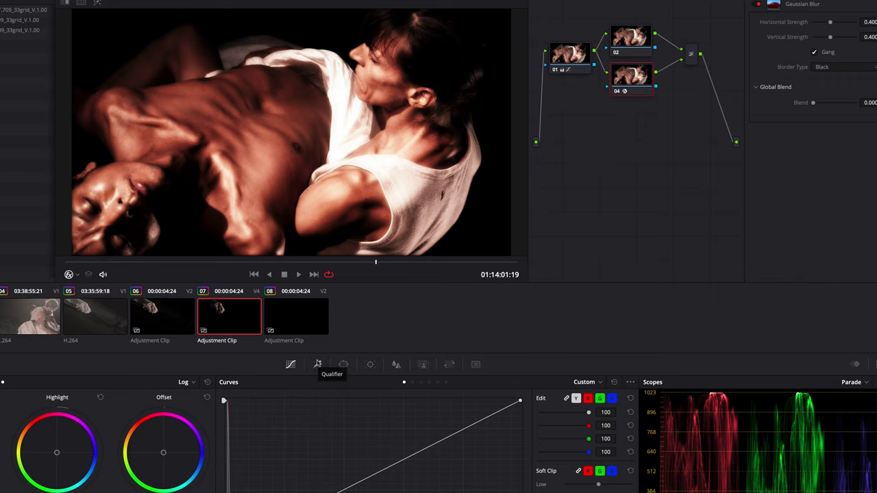
{"action": "left_click", "coordinate": [318, 364]}
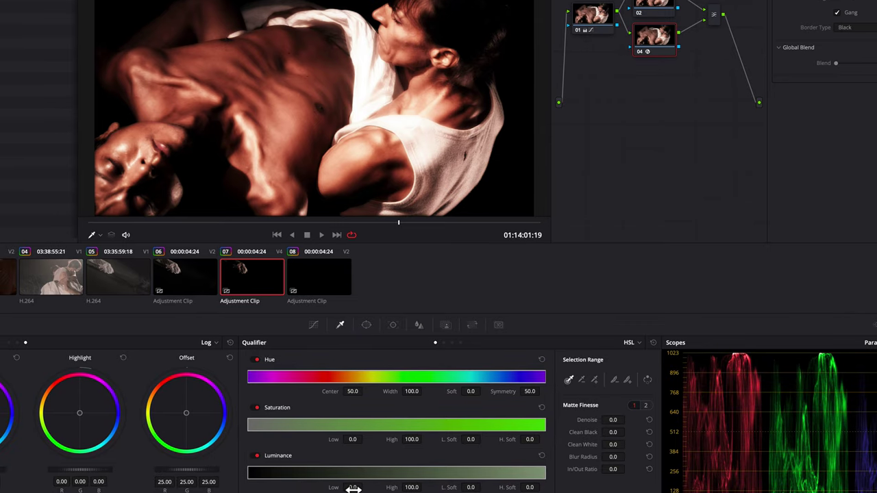
{"action": "left_click_drag", "start_coordinate": [353, 488], "coordinate": [365, 487]}
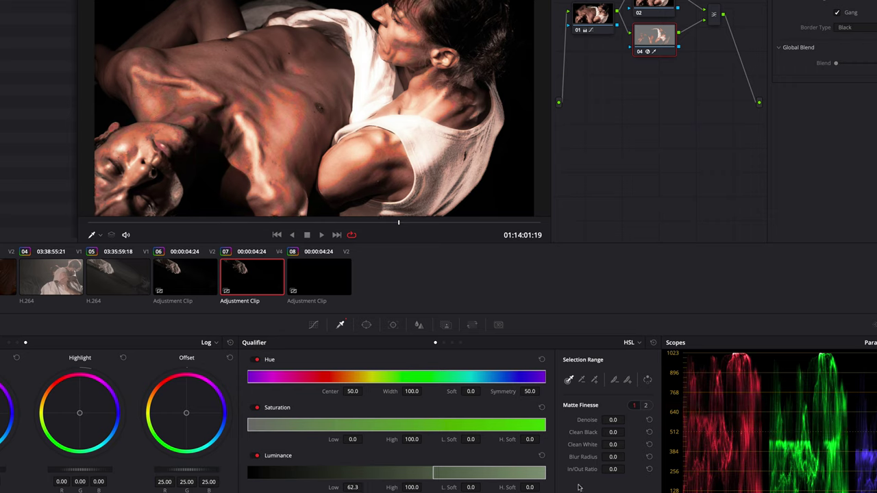
{"action": "left_click_drag", "start_coordinate": [455, 487], "coordinate": [483, 487]}
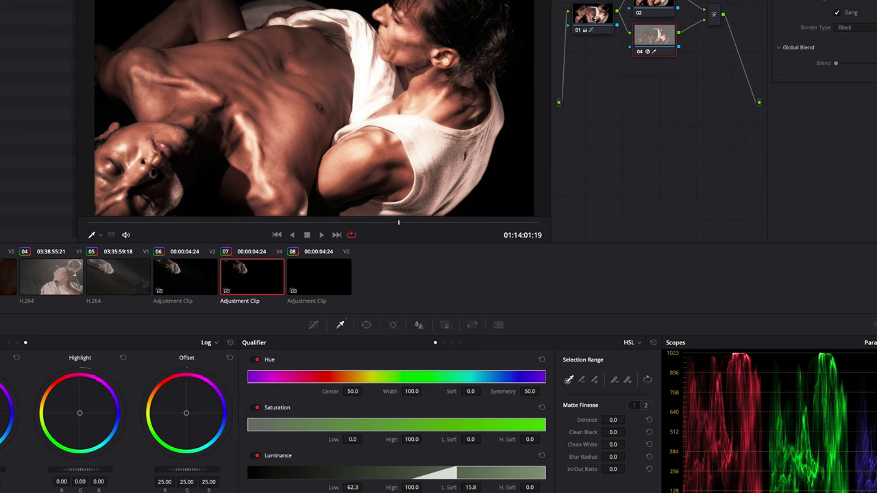
{"action": "left_click", "coordinate": [593, 13]}
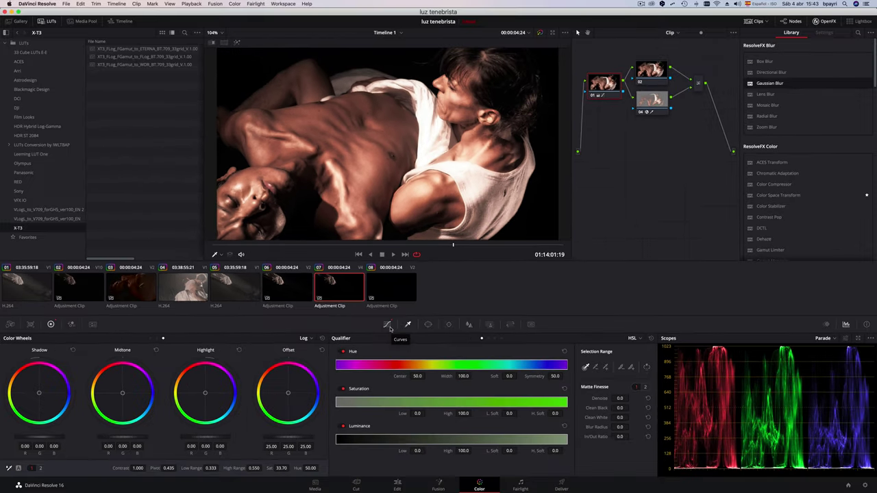
- Reset node 01's curve, reshape it into a darker S-curve, and lower saturation to 29.30
{"action": "left_click", "coordinate": [388, 325]}
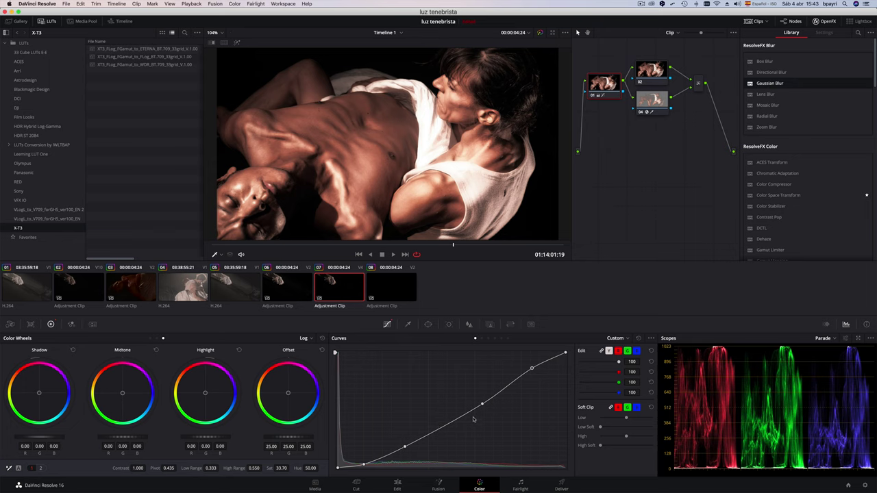
{"action": "left_click", "coordinate": [639, 339]}
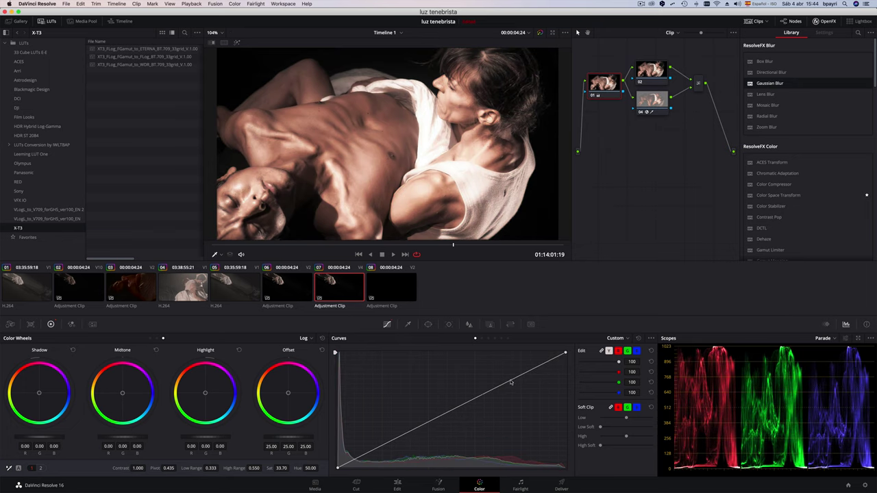
{"action": "left_click_drag", "start_coordinate": [519, 376], "coordinate": [529, 382]}
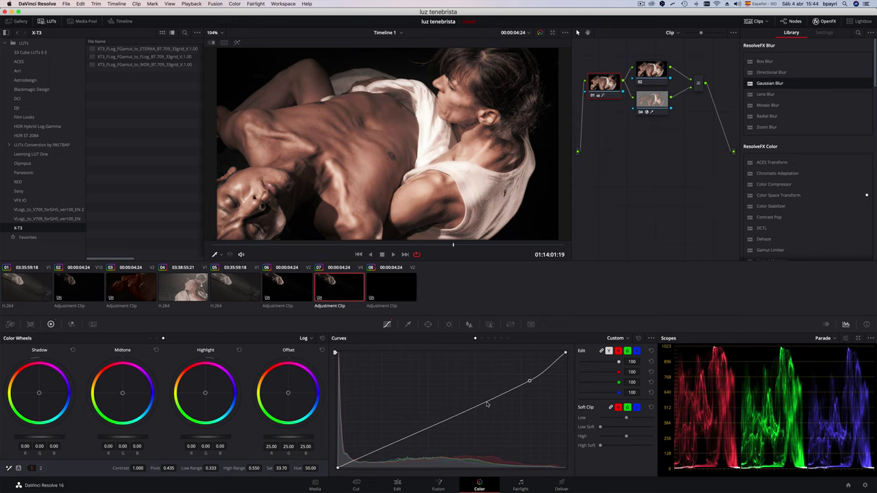
{"action": "left_click_drag", "start_coordinate": [433, 426], "coordinate": [437, 433]}
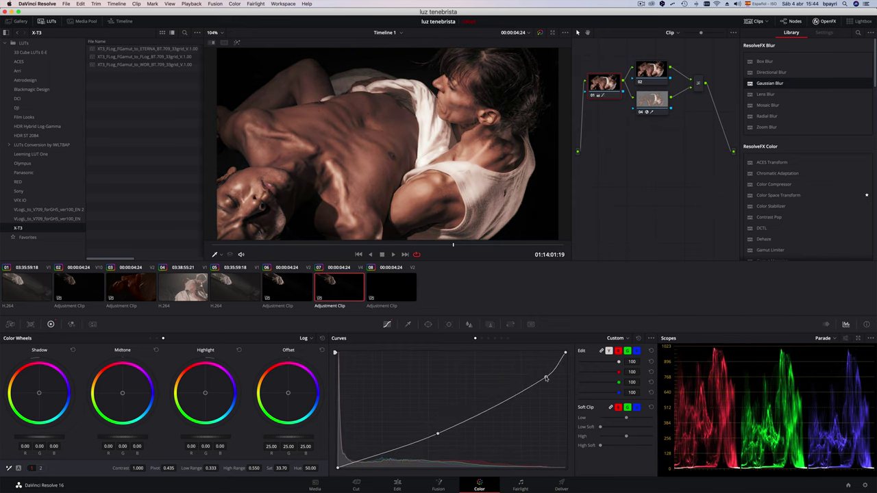
{"action": "left_click_drag", "start_coordinate": [529, 381], "coordinate": [552, 375]}
{"action": "left_click", "coordinate": [376, 458]}
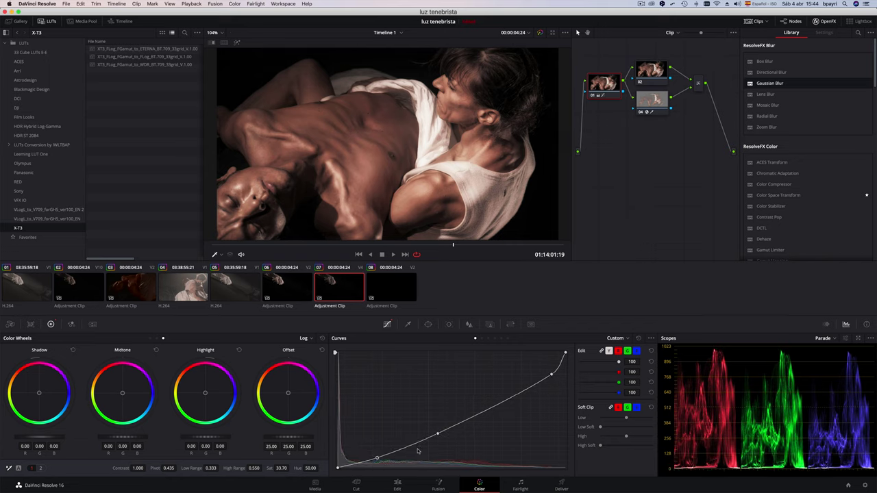
{"action": "left_click_drag", "start_coordinate": [437, 434], "coordinate": [442, 435]}
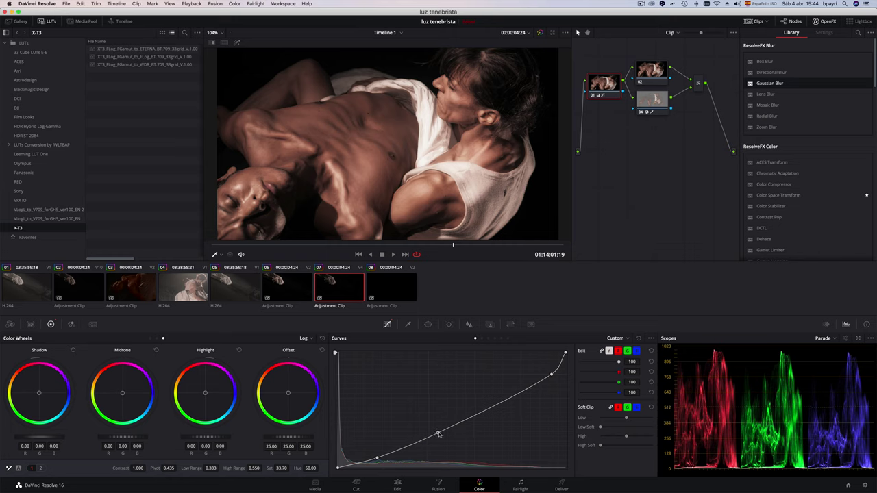
{"action": "left_click_drag", "start_coordinate": [551, 375], "coordinate": [551, 370]}
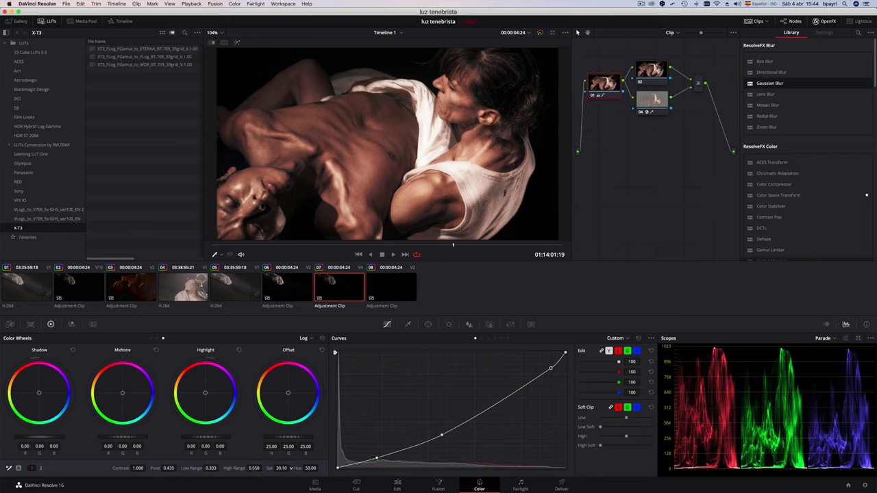
{"action": "left_click_drag", "start_coordinate": [291, 471], "coordinate": [288, 471]}
- Rename the top clip to 'layer hardlight glow highlight'
{"action": "left_click", "coordinate": [398, 487]}
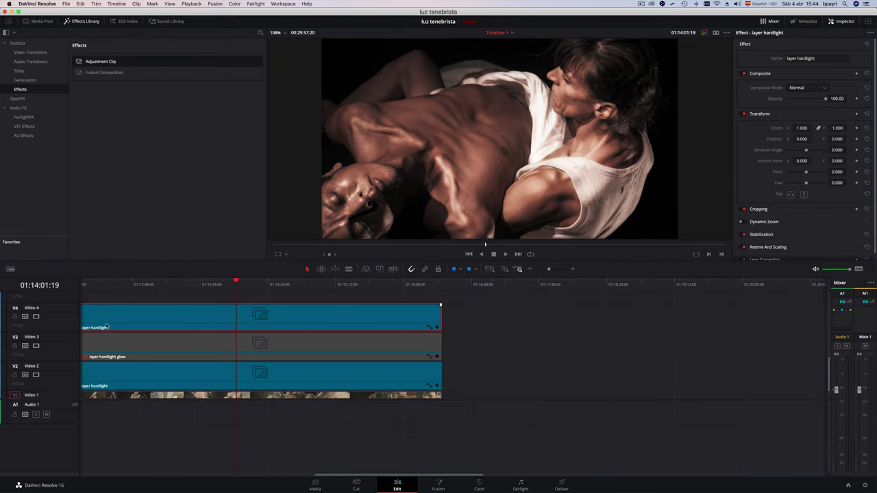
{"action": "left_click", "coordinate": [825, 59]}
{"action": "type", "text": "ghlight"}
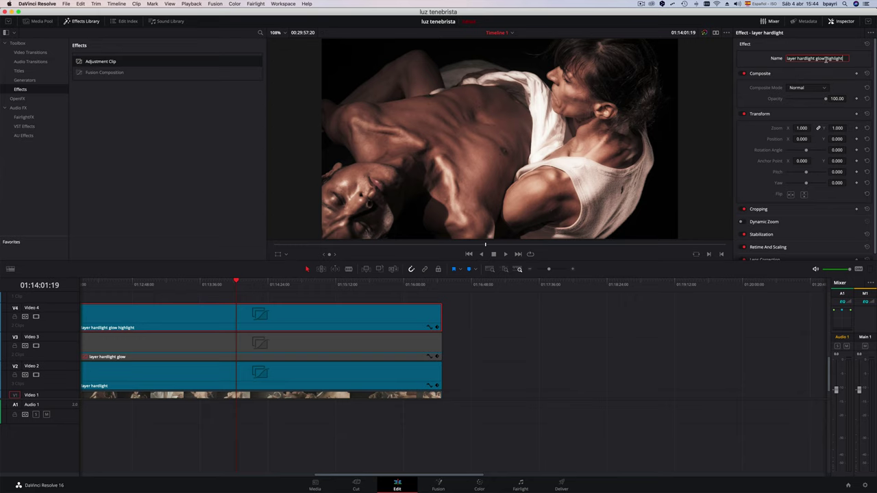
{"action": "scroll", "coordinate": [241, 324], "scroll_direction": "up", "scroll_amount": 2}
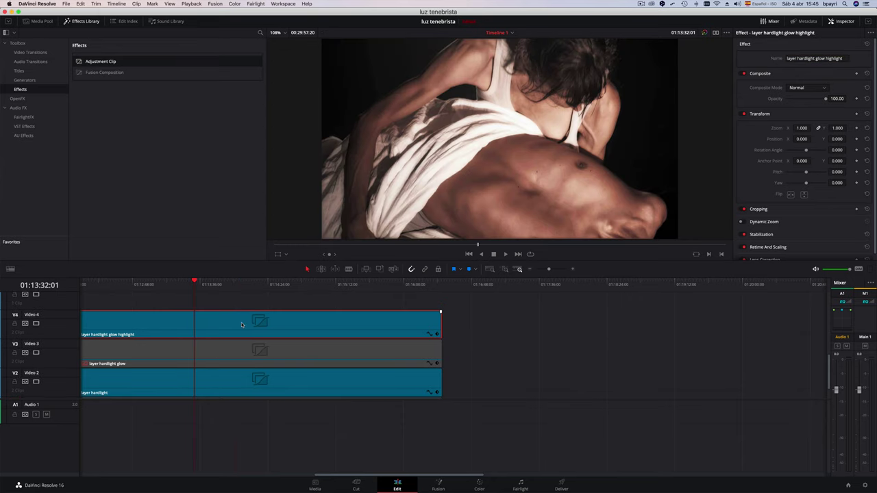
- Toggle the stacked adjustment clips on and off to compare their looks
{"action": "key", "text": "d"}
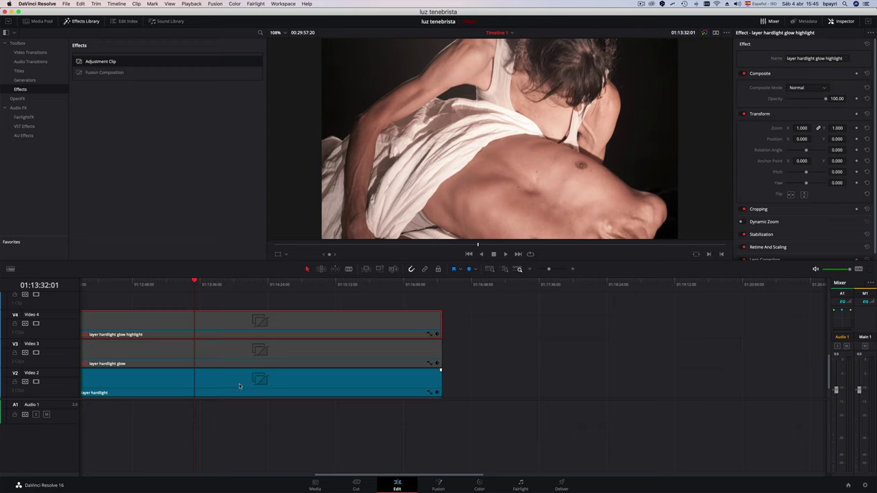
{"action": "left_click", "coordinate": [240, 386]}
{"action": "key", "text": "d"}
{"action": "left_click", "coordinate": [240, 363]}
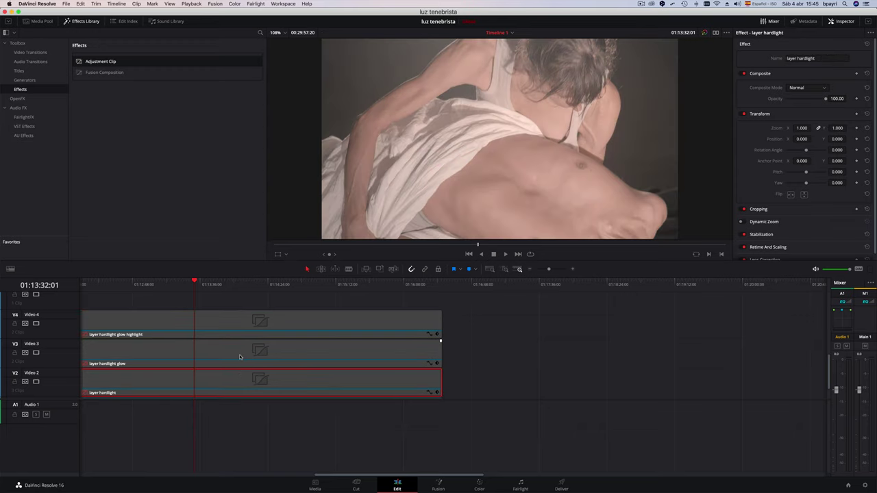
{"action": "key", "text": "d"}
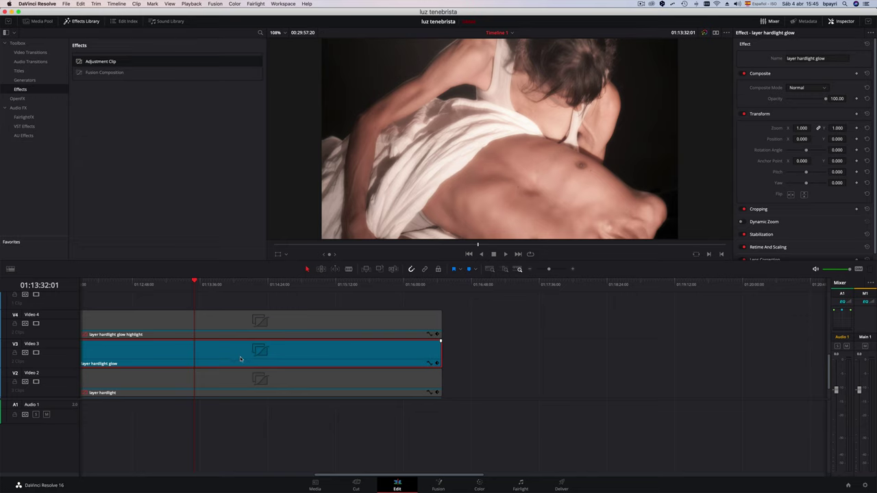
- Copy layer hardlight glow onto a new V5 track and disable the V3 glow clip
{"action": "left_click_drag", "start_coordinate": [219, 359], "coordinate": [221, 299], "text": "alt"}
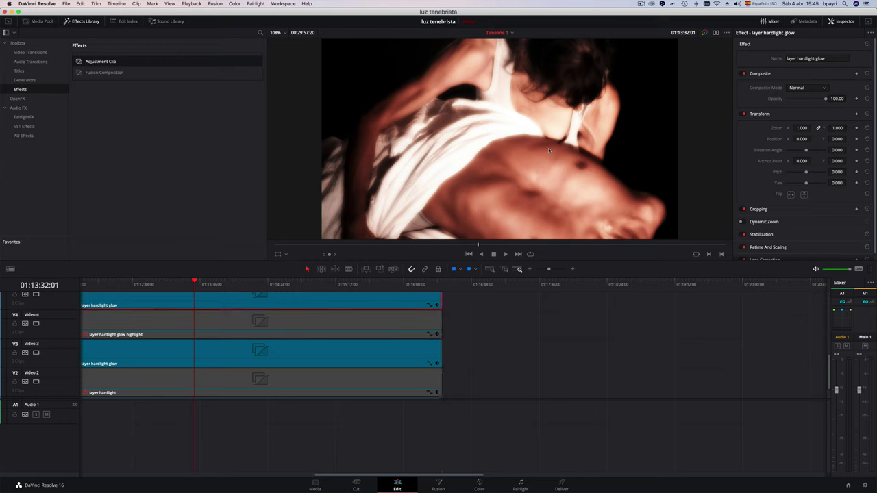
{"action": "left_click", "coordinate": [255, 355]}
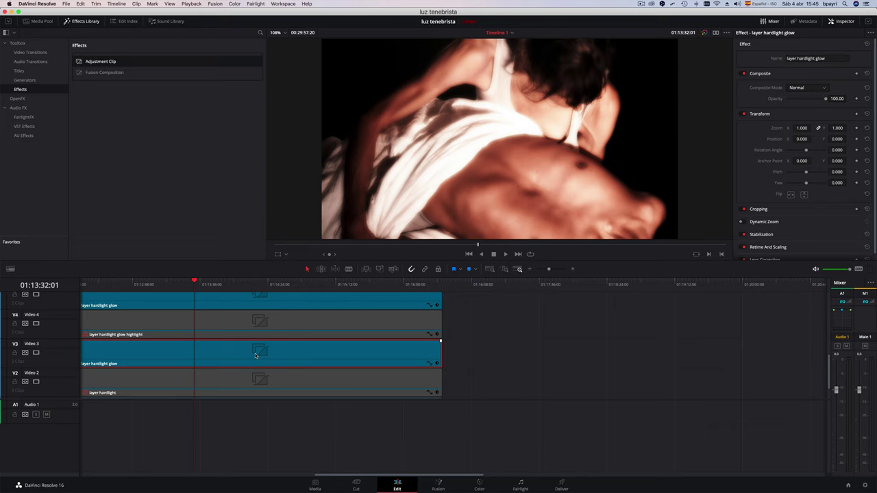
{"action": "key", "text": "d"}
{"action": "scroll", "coordinate": [256, 335], "scroll_direction": "up", "scroll_amount": 2}
{"action": "left_click", "coordinate": [257, 318]}
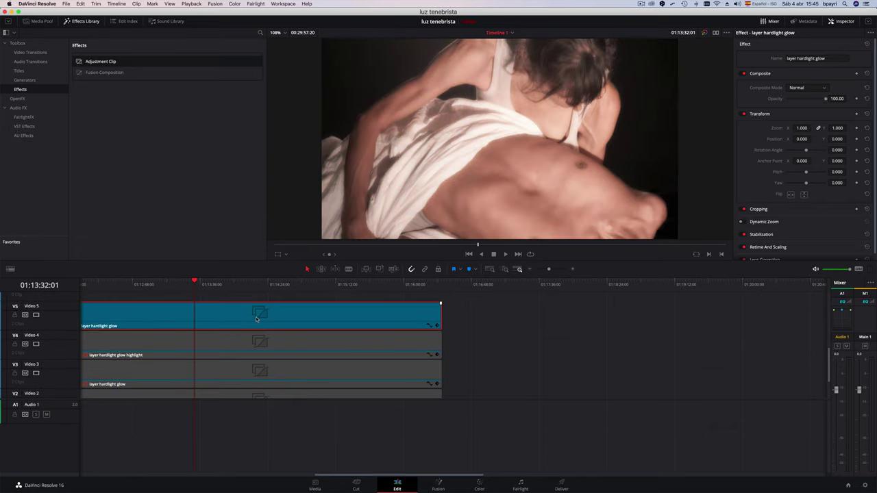
- Set the new copy's mixer node composite mode to Linear Burn
{"action": "left_click", "coordinate": [480, 484]}
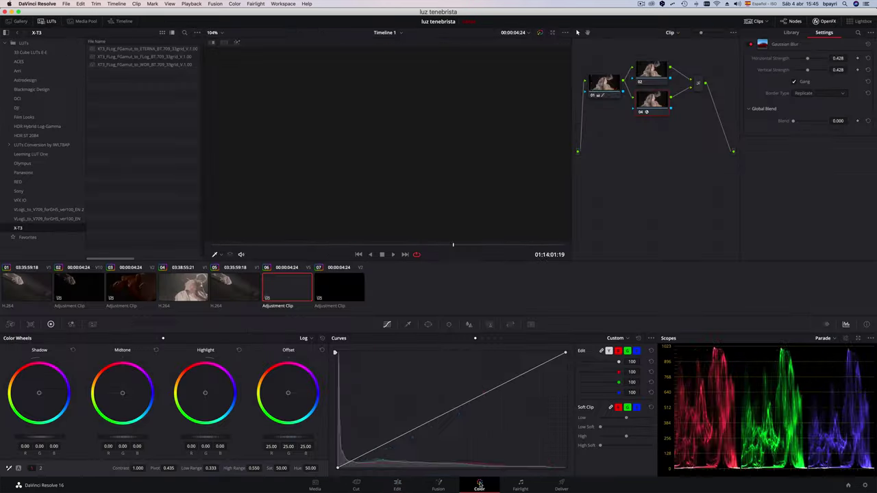
{"action": "left_click", "coordinate": [710, 107]}
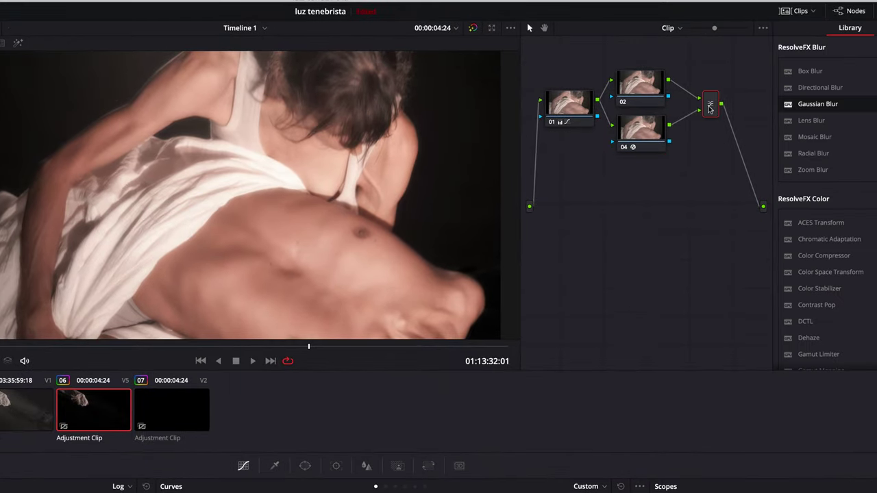
{"action": "right_click", "coordinate": [710, 106]}
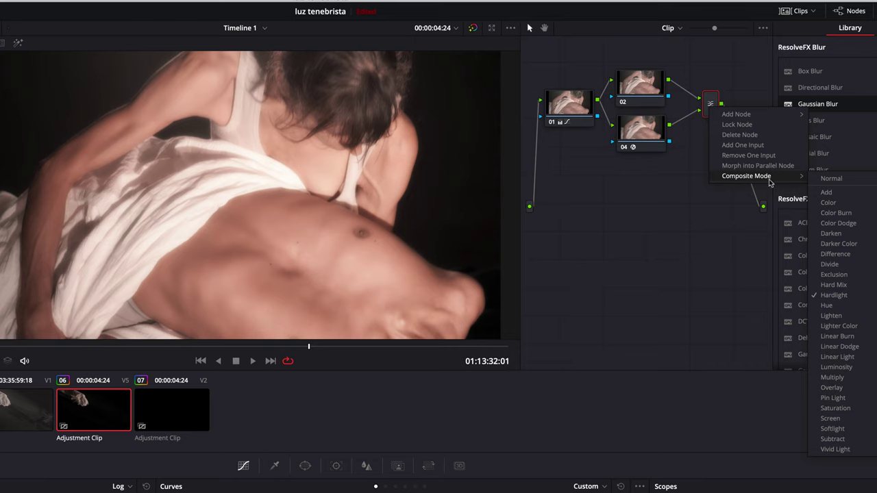
{"action": "mouse_move", "coordinate": [747, 176]}
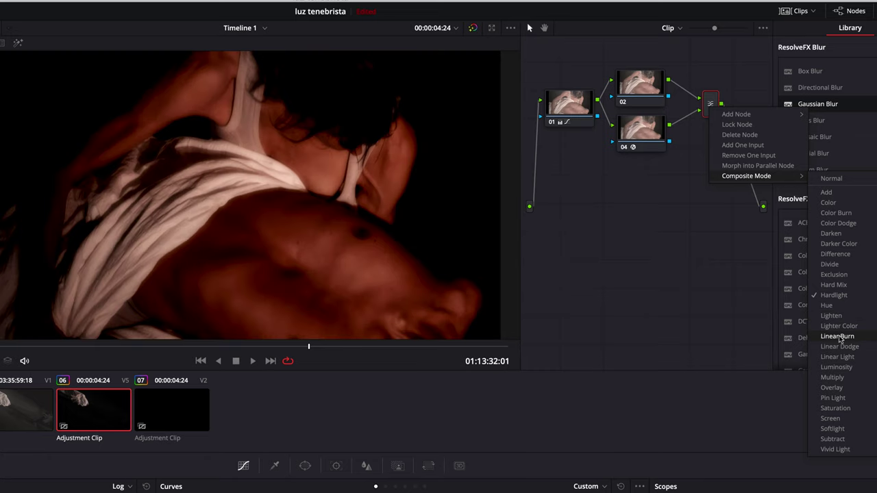
{"action": "left_click", "coordinate": [838, 337]}
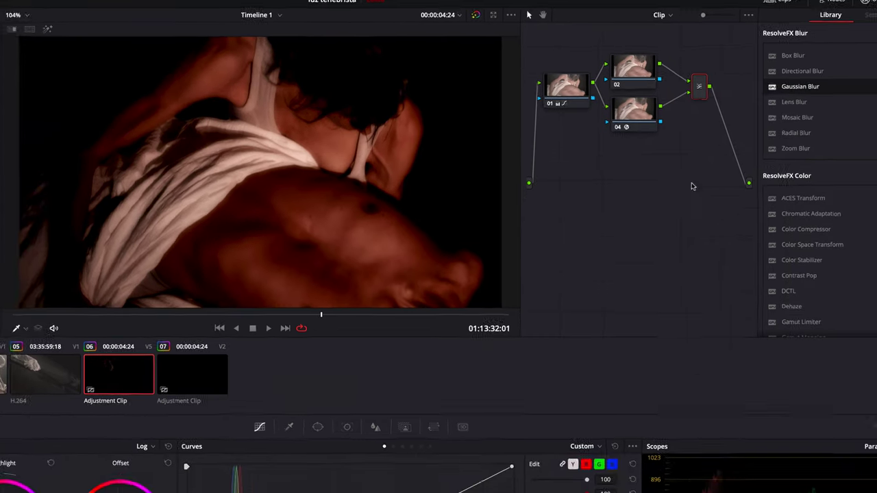
- Brighten node 01's curve and lower its saturation from 33.70 to 29.20
{"action": "left_click", "coordinate": [561, 39]}
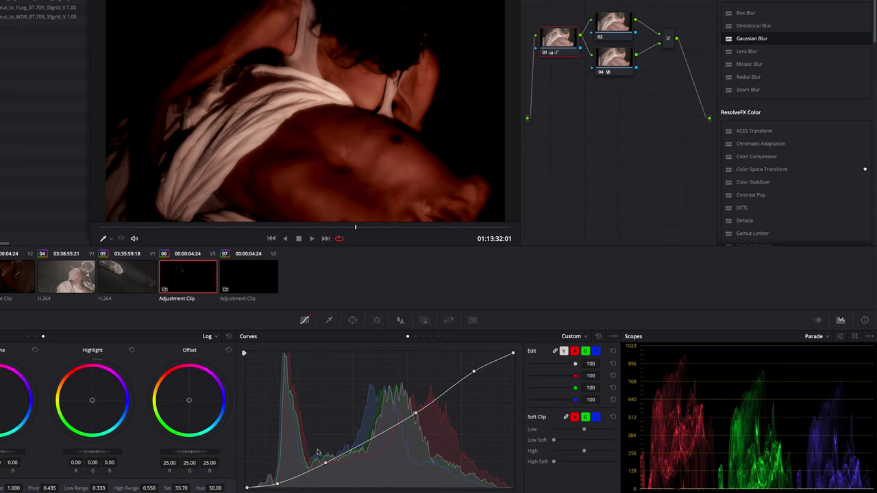
{"action": "left_click_drag", "start_coordinate": [325, 464], "coordinate": [322, 454]}
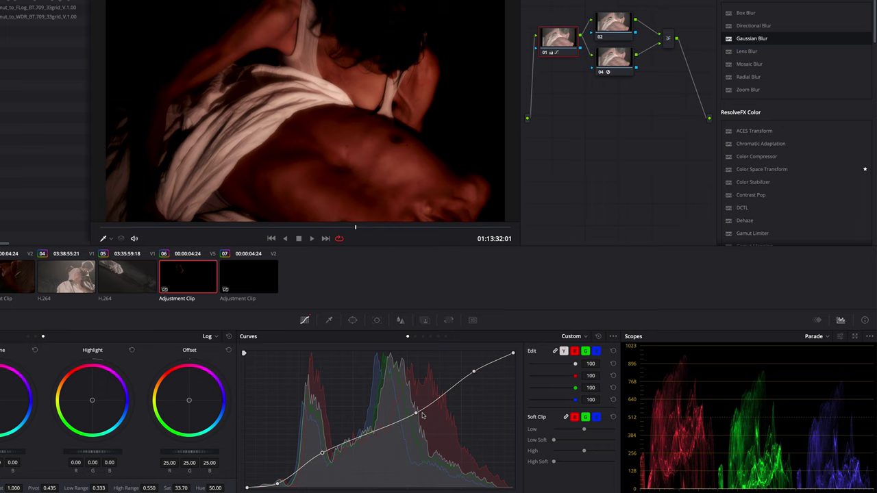
{"action": "left_click_drag", "start_coordinate": [417, 415], "coordinate": [414, 401]}
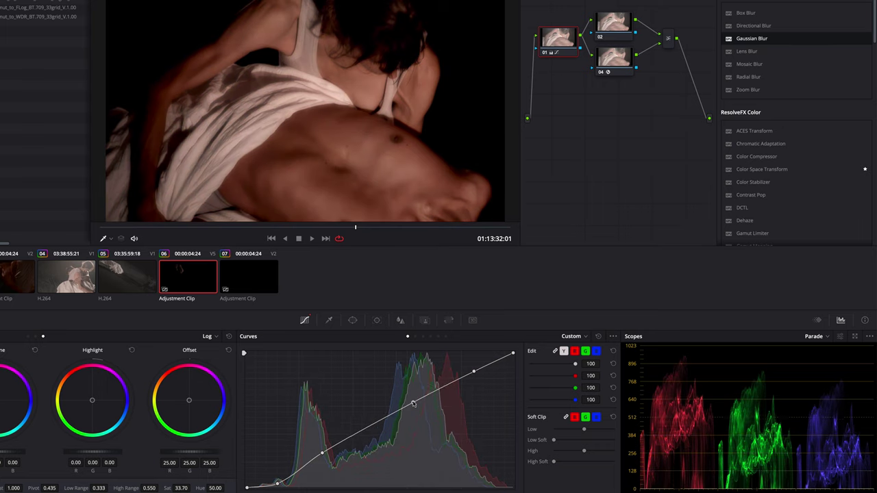
{"action": "left_click_drag", "start_coordinate": [474, 372], "coordinate": [472, 370]}
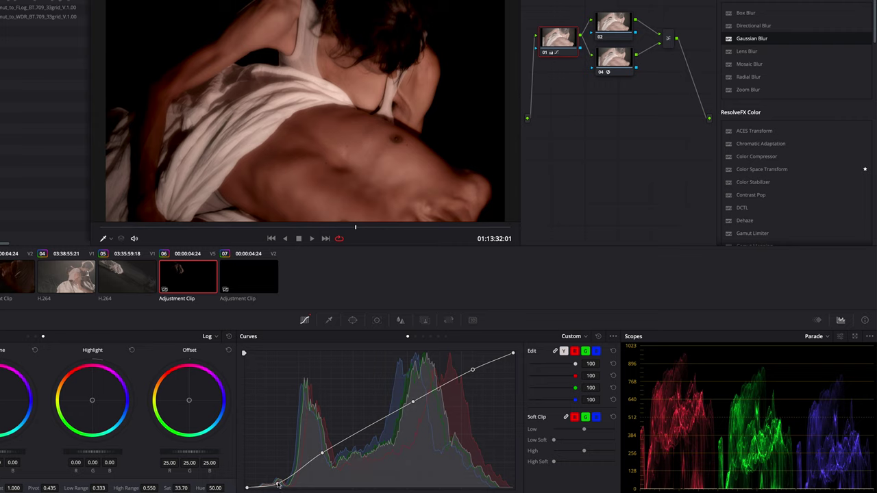
{"action": "left_click_drag", "start_coordinate": [279, 485], "coordinate": [278, 482]}
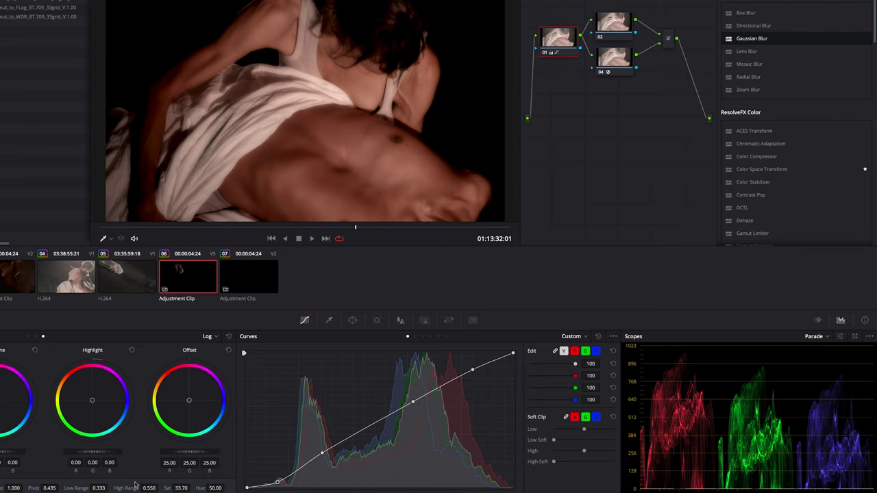
{"action": "left_click_drag", "start_coordinate": [185, 490], "coordinate": [180, 490]}
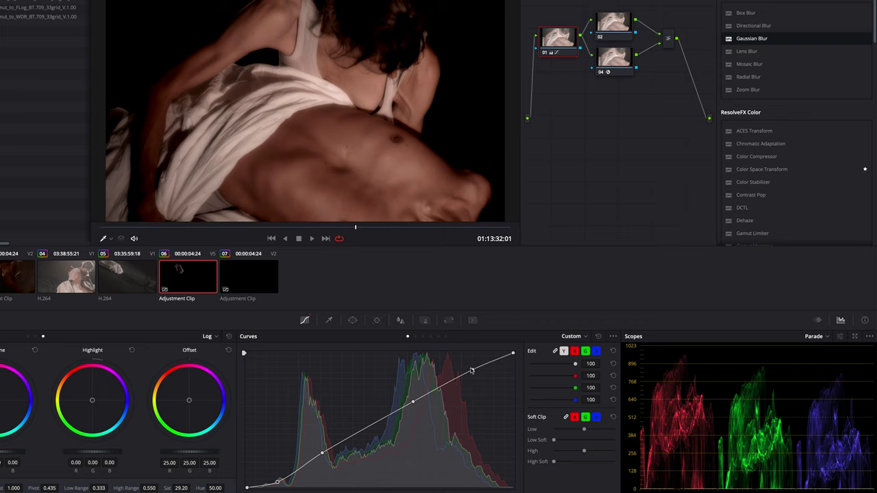
{"action": "left_click_drag", "start_coordinate": [472, 370], "coordinate": [470, 366]}
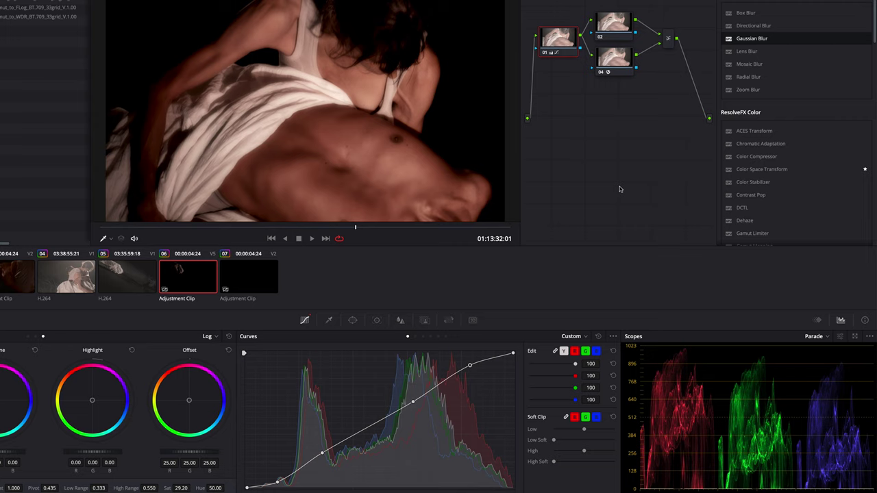
{"action": "right_click", "coordinate": [668, 41]}
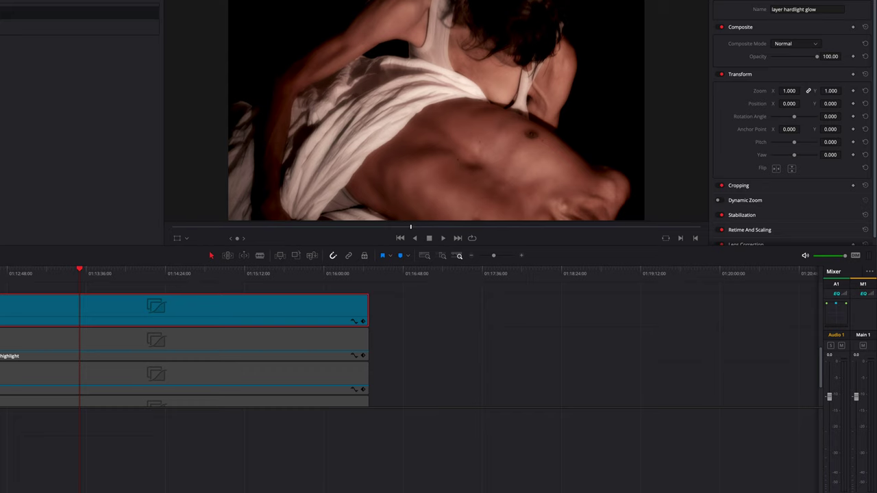
- Rename the clip to 'layer linear burn glow' and Alt-drag a copy onto a new track above
{"action": "left_click", "coordinate": [797, 9]}
{"action": "double_click", "coordinate": [797, 9]}
{"action": "key", "text": "BackSpace"}
{"action": "type", "text": "ear "}
{"action": "type", "text": "burn"}
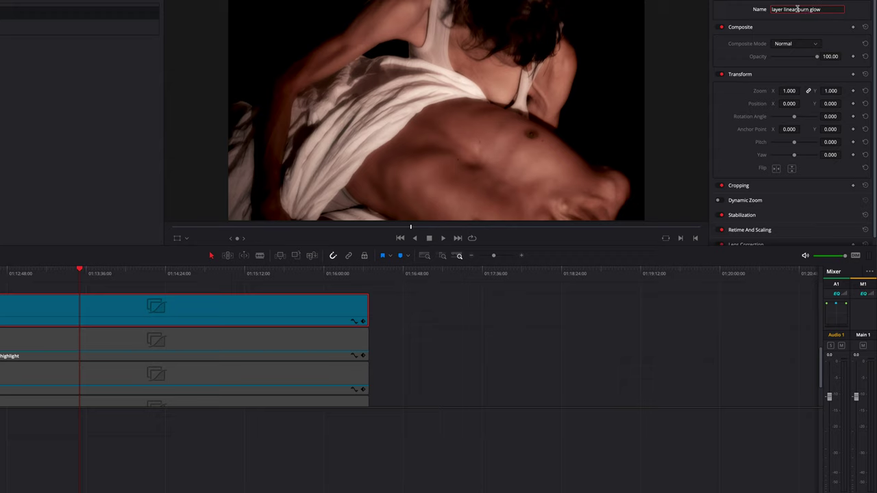
{"action": "left_click", "coordinate": [456, 374]}
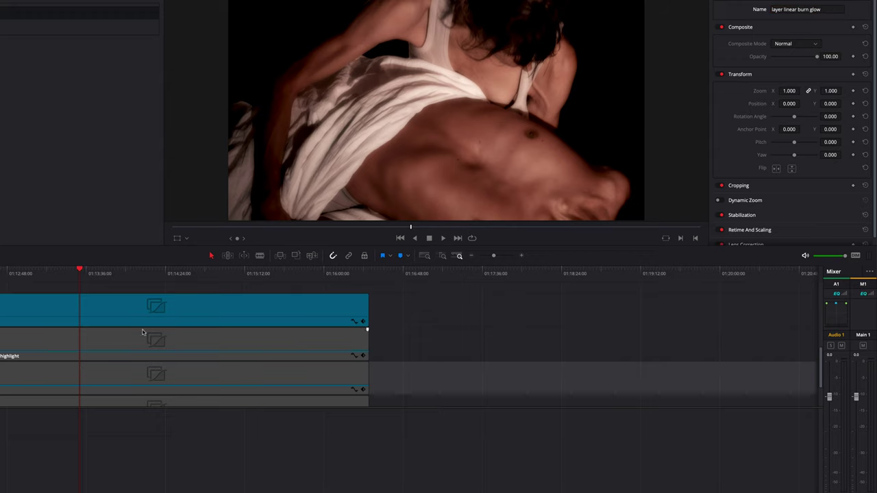
{"action": "left_click_drag", "start_coordinate": [88, 317], "coordinate": [89, 288]}
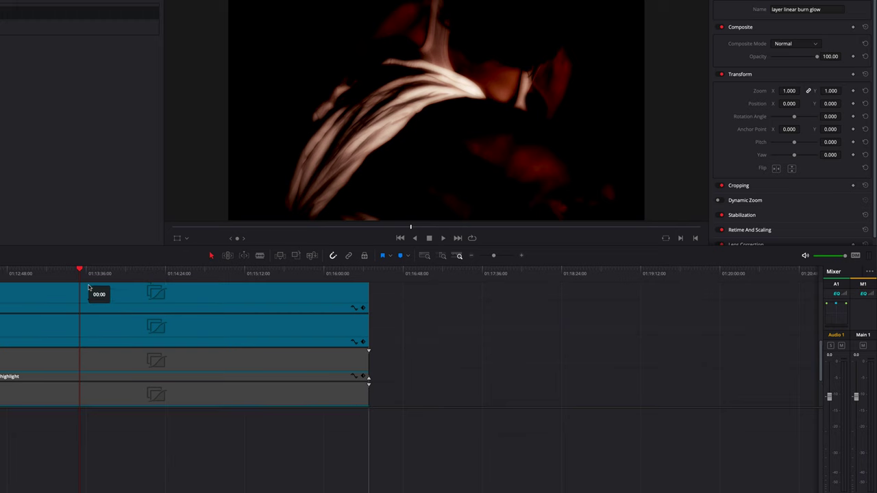
- Disable the lower copy and set the glow mixer node's composite mode to Linear Light
{"action": "left_click", "coordinate": [77, 344]}
{"action": "key", "text": "d"}
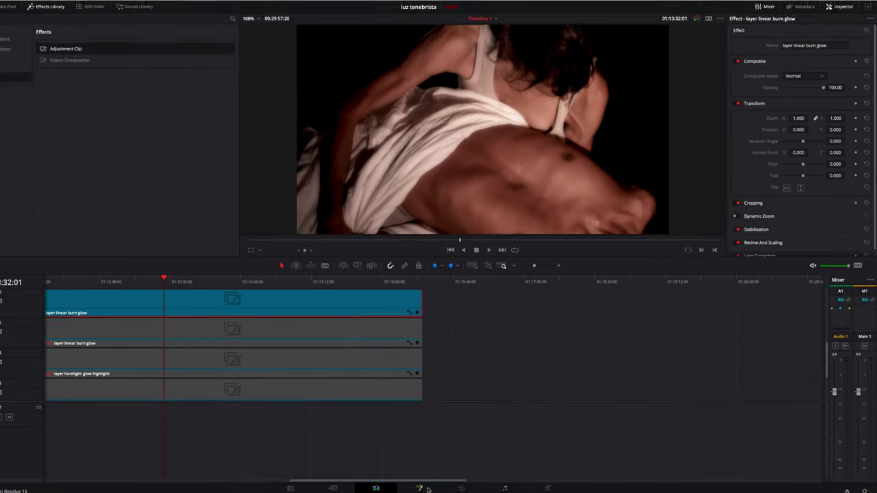
{"action": "left_click", "coordinate": [479, 485]}
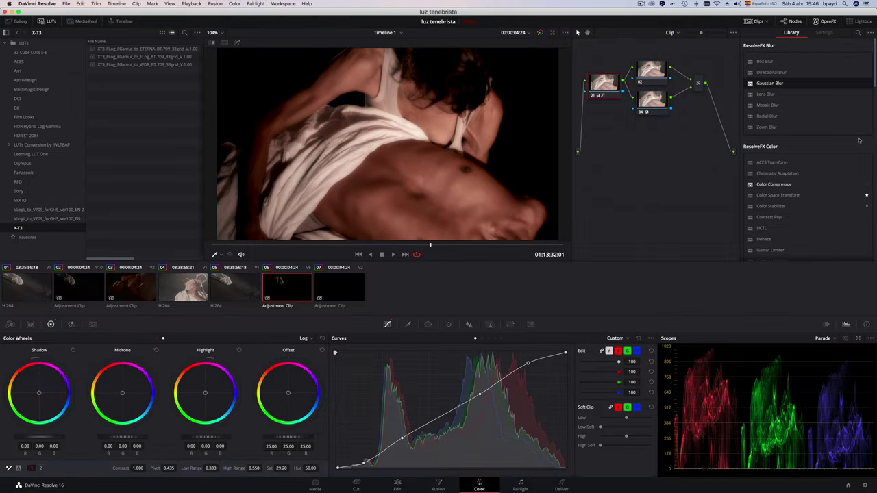
{"action": "right_click", "coordinate": [699, 83]}
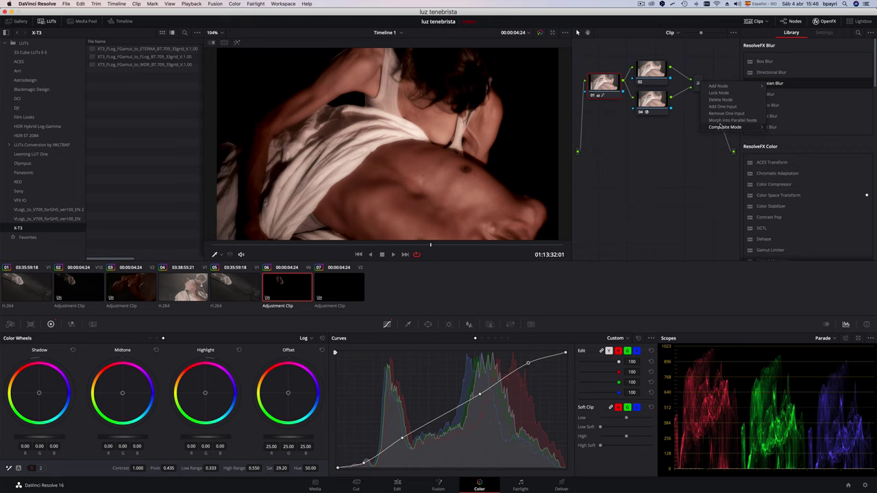
{"action": "mouse_move", "coordinate": [716, 155]}
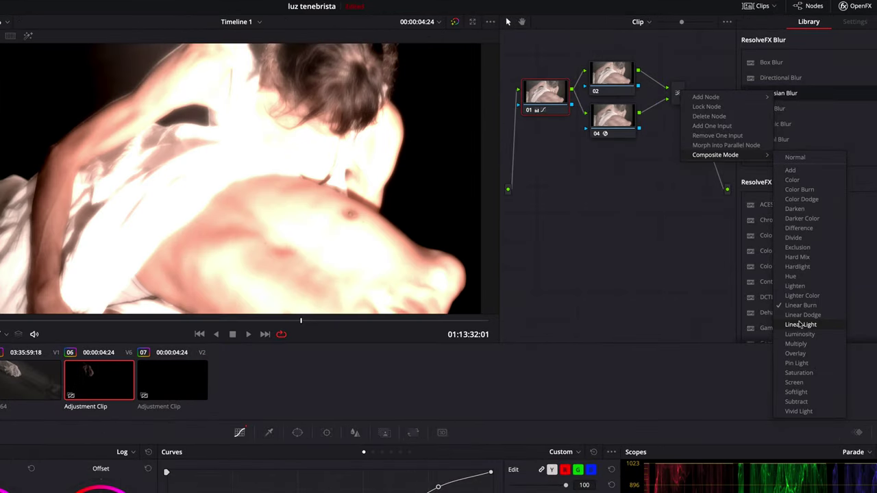
{"action": "left_click", "coordinate": [800, 325]}
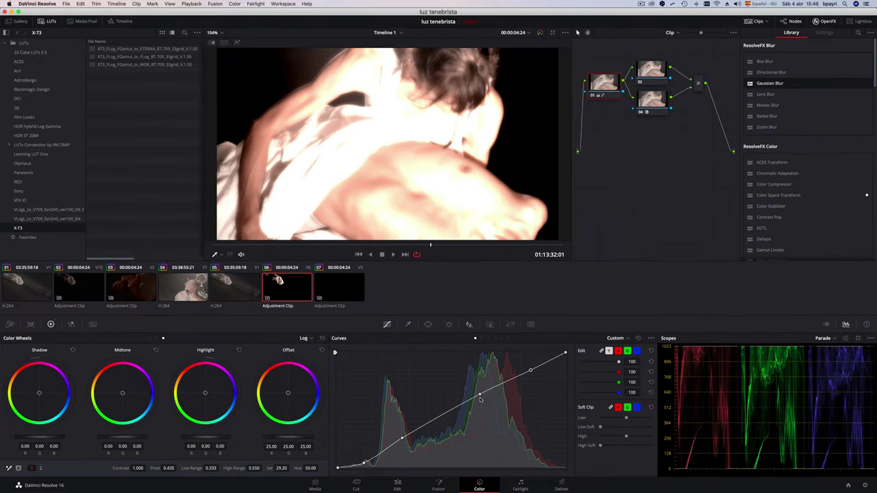
- Reshape node 01's custom curve, pulling its points down to darken the image
{"action": "left_click_drag", "start_coordinate": [481, 396], "coordinate": [484, 408]}
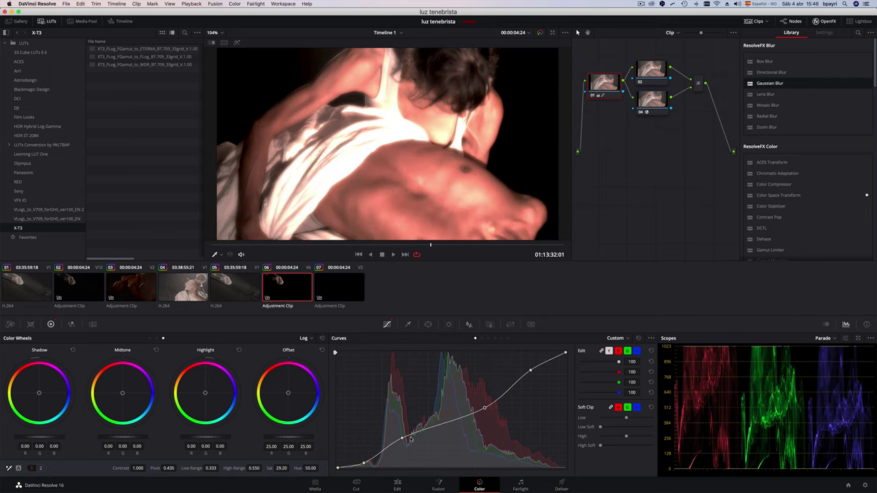
{"action": "left_click_drag", "start_coordinate": [403, 438], "coordinate": [409, 453]}
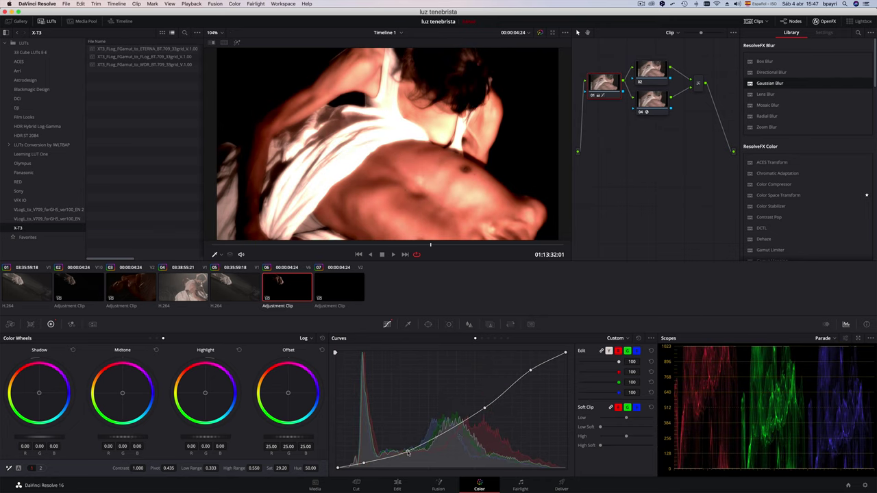
{"action": "left_click_drag", "start_coordinate": [486, 409], "coordinate": [488, 414]}
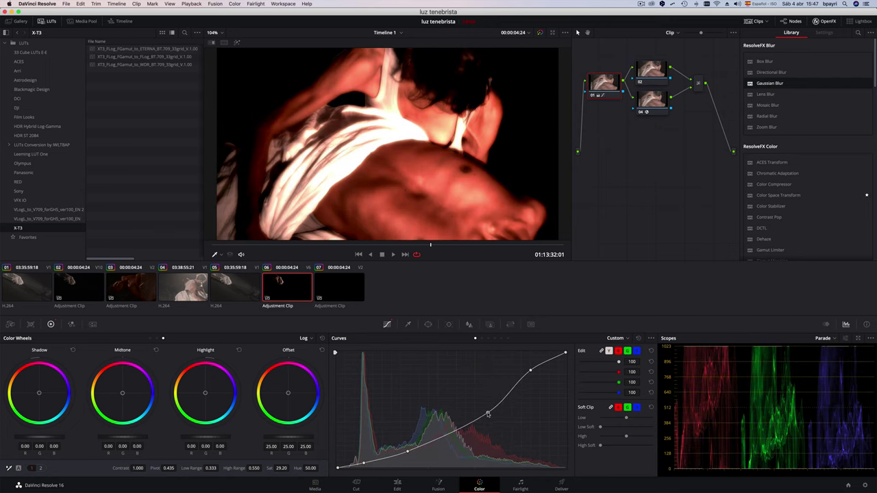
{"action": "left_click_drag", "start_coordinate": [531, 372], "coordinate": [546, 378]}
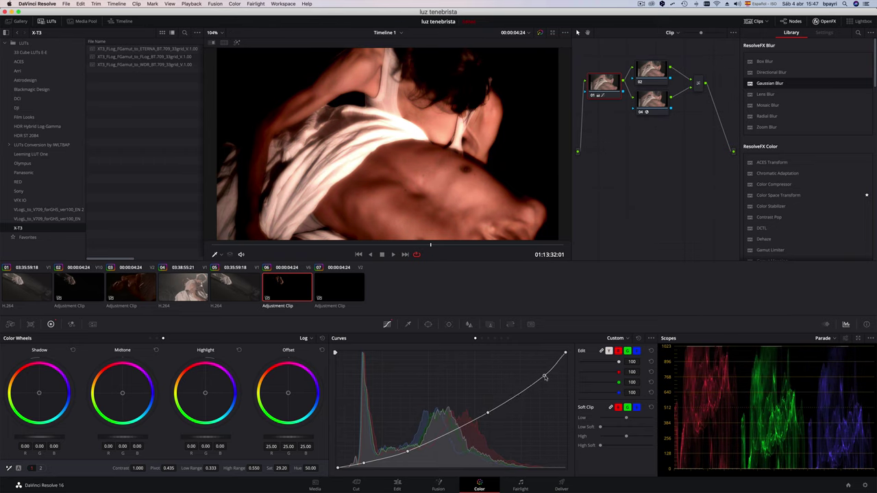
{"action": "left_click", "coordinate": [363, 463]}
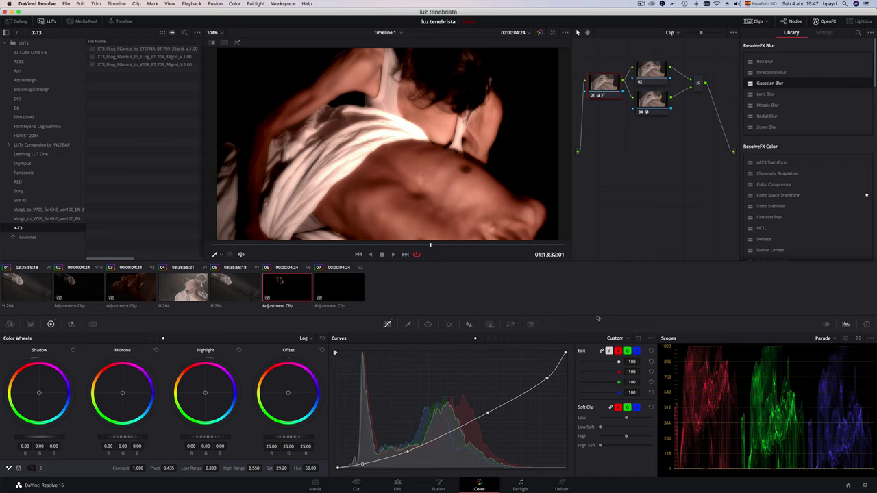
{"action": "left_click_drag", "start_coordinate": [547, 378], "coordinate": [554, 381]}
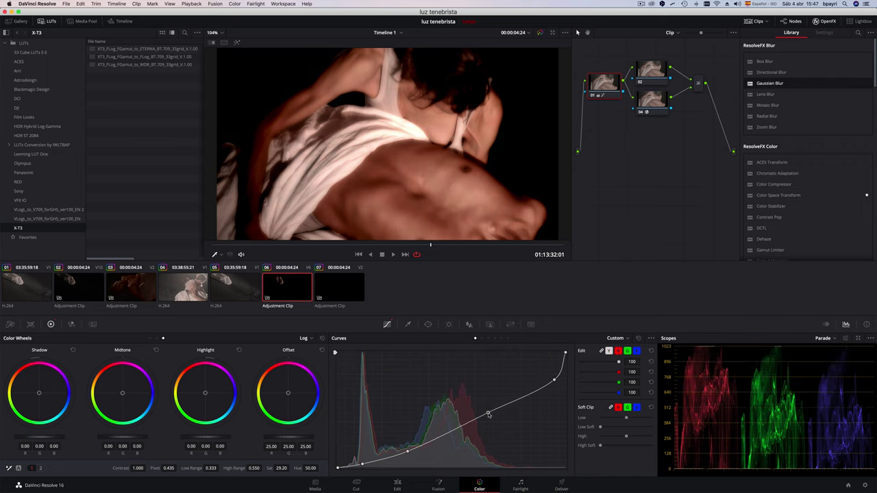
{"action": "left_click_drag", "start_coordinate": [488, 415], "coordinate": [494, 413]}
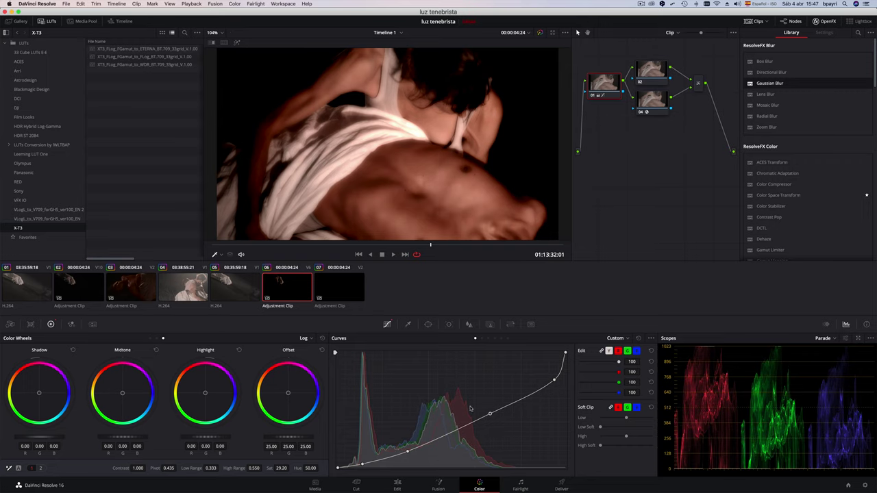
- On the Edit timeline, disable both linear burn glow clips on V6 and V5
{"action": "left_click", "coordinate": [398, 487]}
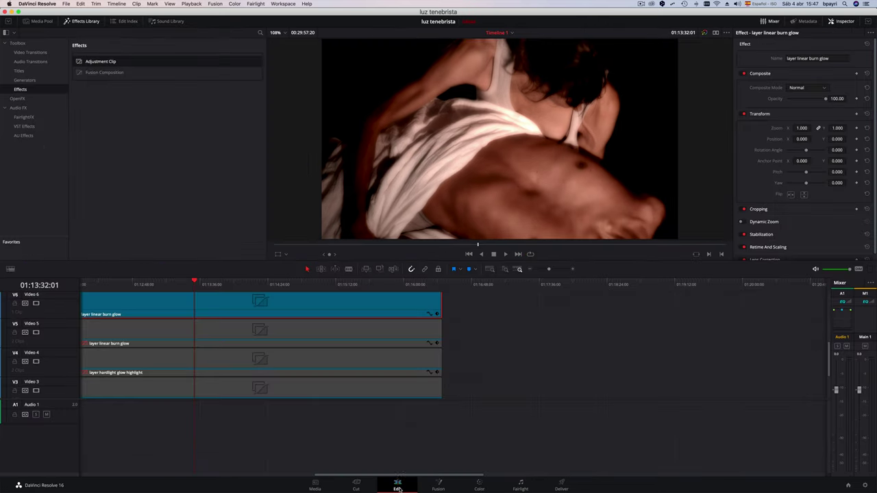
{"action": "scroll", "coordinate": [275, 327], "scroll_direction": "up", "scroll_amount": 1}
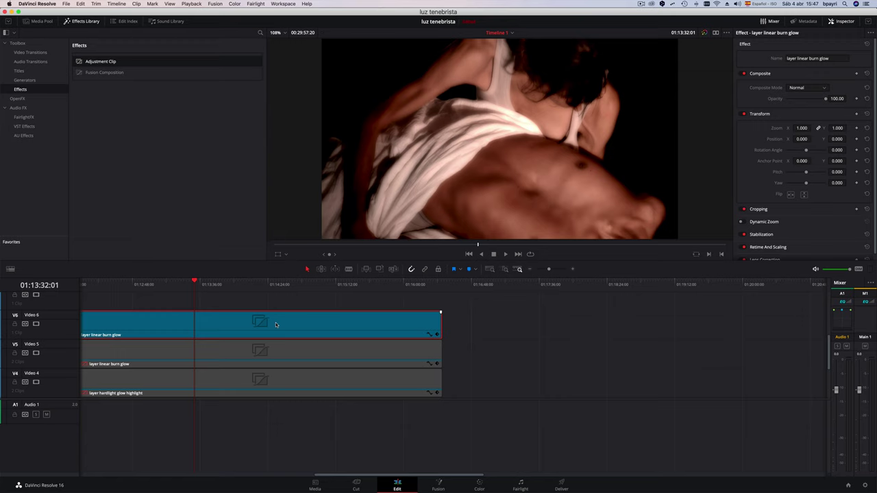
{"action": "key", "text": "d"}
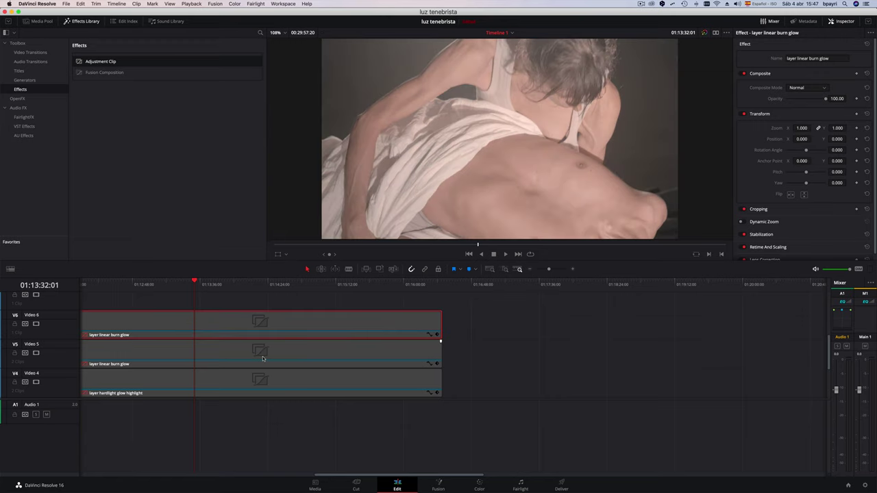
{"action": "left_click", "coordinate": [262, 359]}
{"action": "key", "text": "d"}
- Re-enable the three hardlight glow adjustment clips on V4, V3 and V2
{"action": "key", "text": "d"}
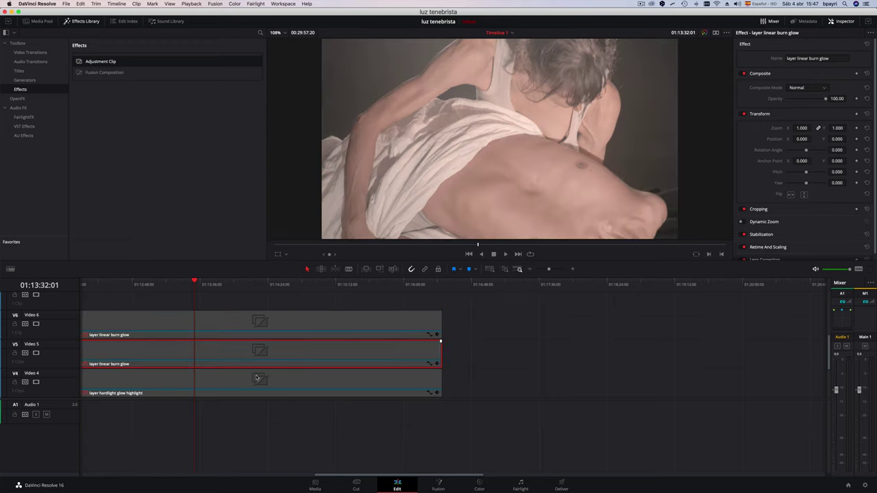
{"action": "left_click", "coordinate": [252, 381]}
{"action": "key", "text": "d"}
{"action": "scroll", "coordinate": [252, 381], "scroll_direction": "down", "scroll_amount": 1}
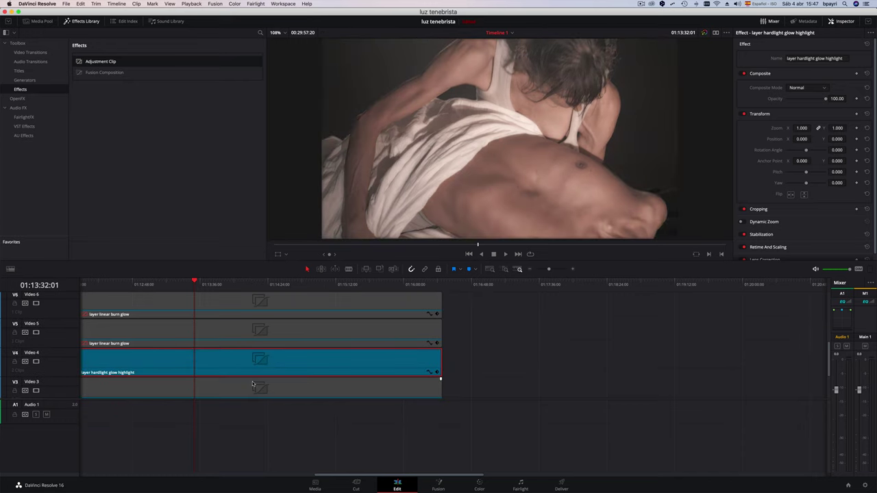
{"action": "left_click", "coordinate": [253, 396]}
{"action": "key", "text": "d"}
{"action": "scroll", "coordinate": [253, 397], "scroll_direction": "down", "scroll_amount": 1}
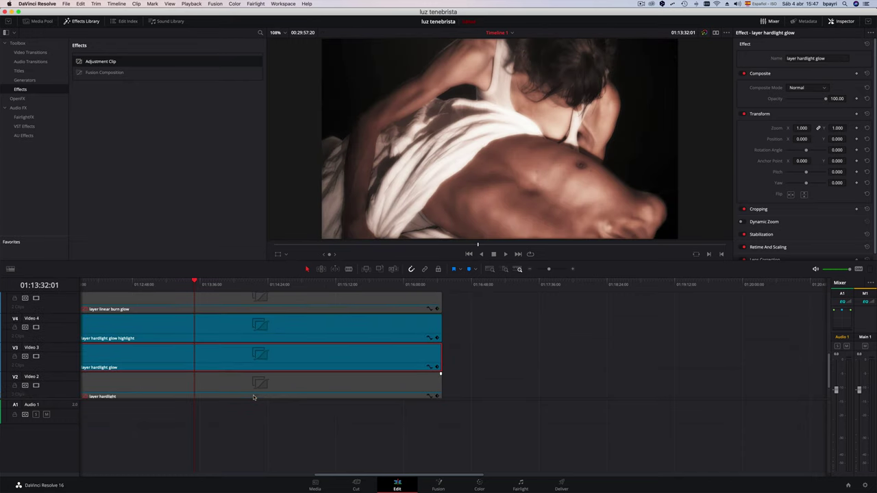
{"action": "left_click", "coordinate": [253, 389]}
{"action": "key", "text": "d"}
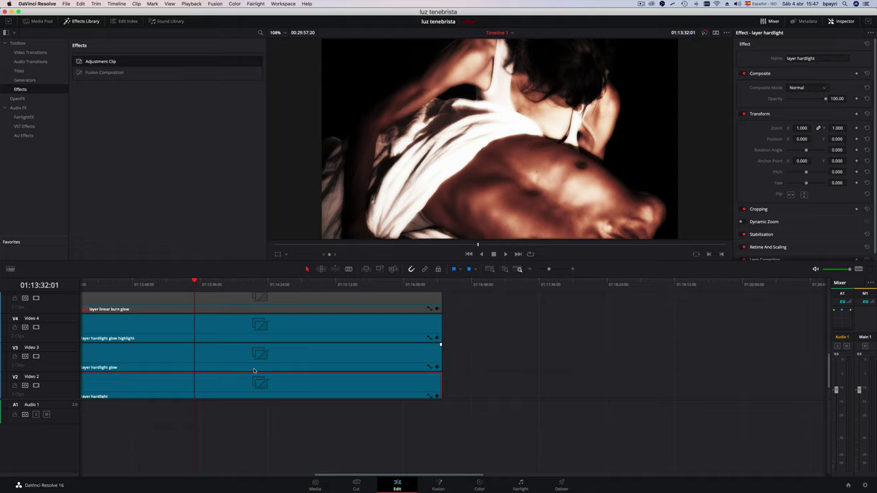